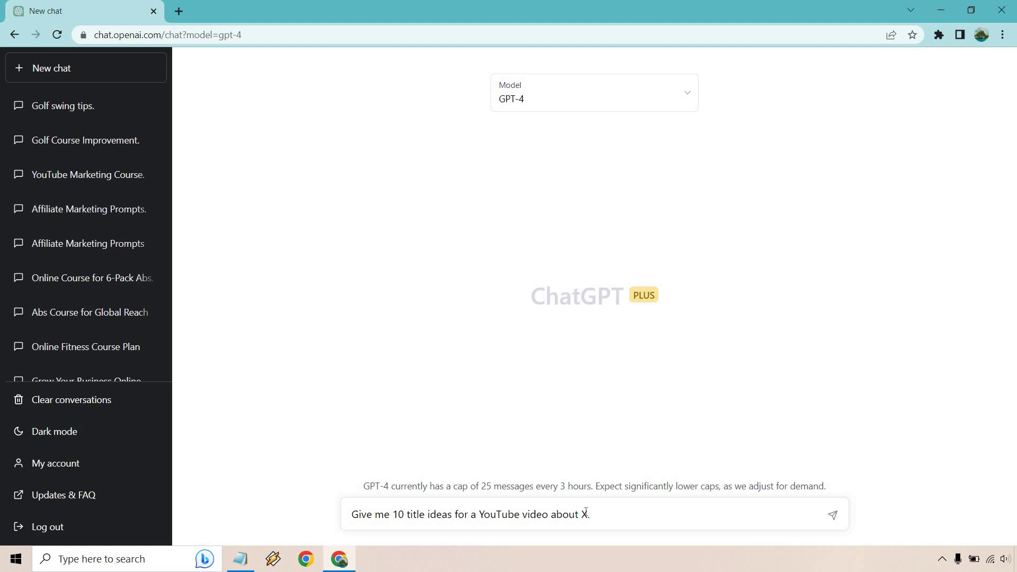
Send the prompt "Give me 10 title ideas for a YouTube video about why you should work both harder and smarter."
{"action": "key", "text": "shift+Left"}
{"action": "key", "text": "Right"}
{"action": "key", "text": "ctrl+a"}
{"action": "type", "text": "Give me 10 title ideas for a YouTube video about why you should work both harder and smarter."}
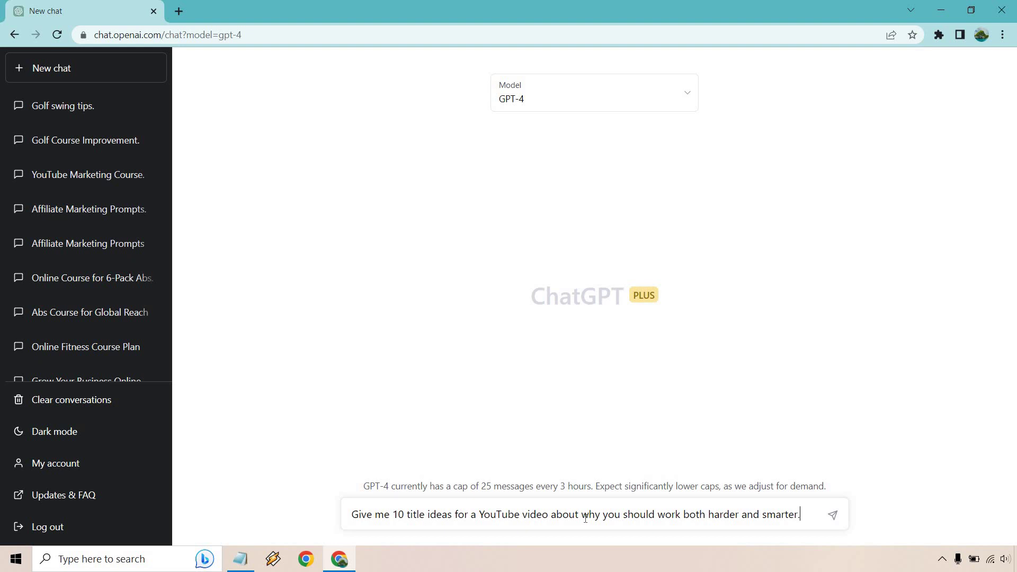
{"action": "left_click", "coordinate": [833, 515]}
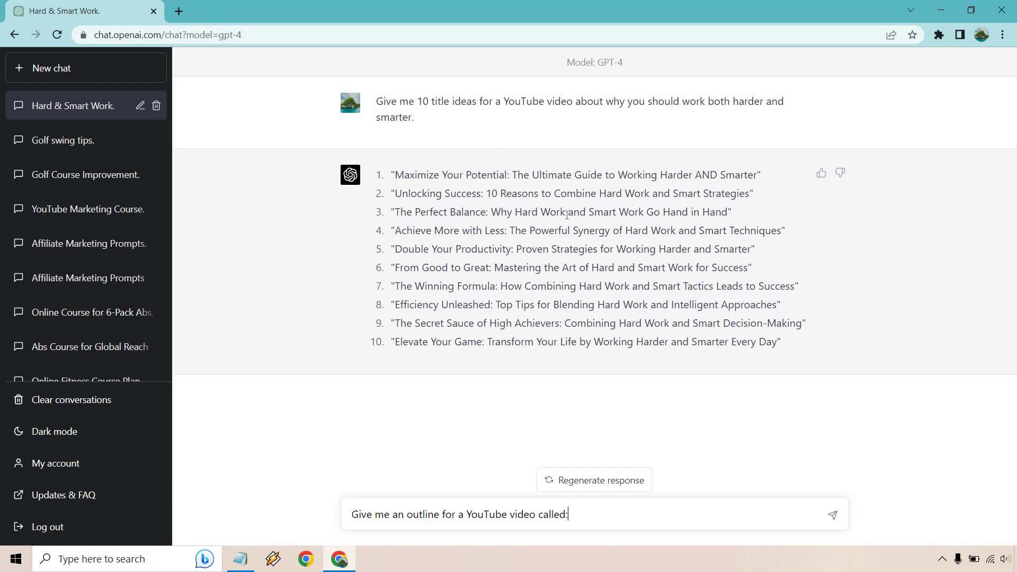
Complete the outline prompt with the third suggested title, "The Perfect Balance: Why Hard Work and Smart Work Go Hand in Hand.", and send it
{"action": "left_click_drag", "start_coordinate": [728, 212], "coordinate": [394, 212]}
{"action": "key", "text": "ctrl+c"}
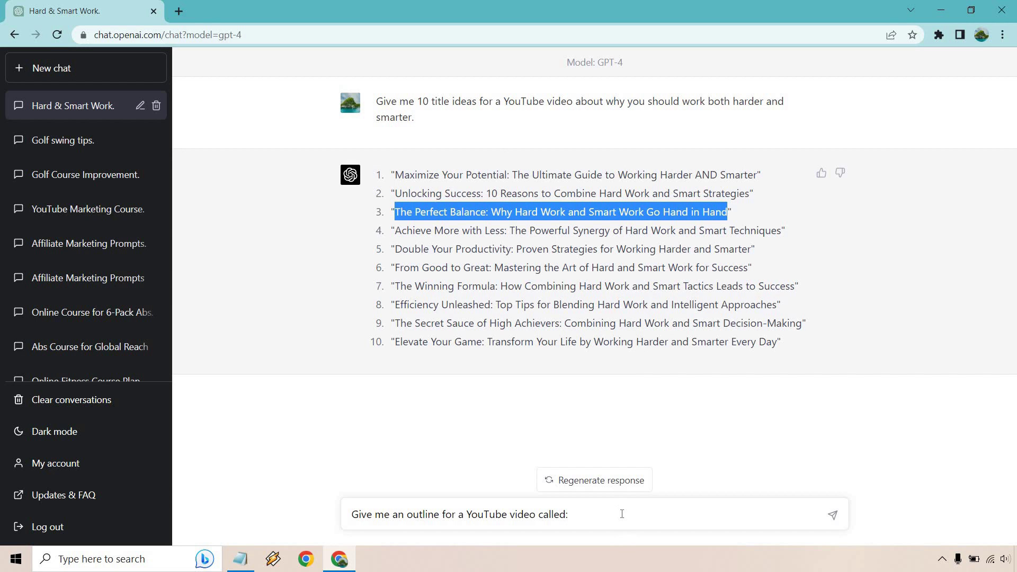
{"action": "left_click", "coordinate": [628, 509]}
{"action": "key", "text": "ctrl+v"}
{"action": "left_click", "coordinate": [569, 499]}
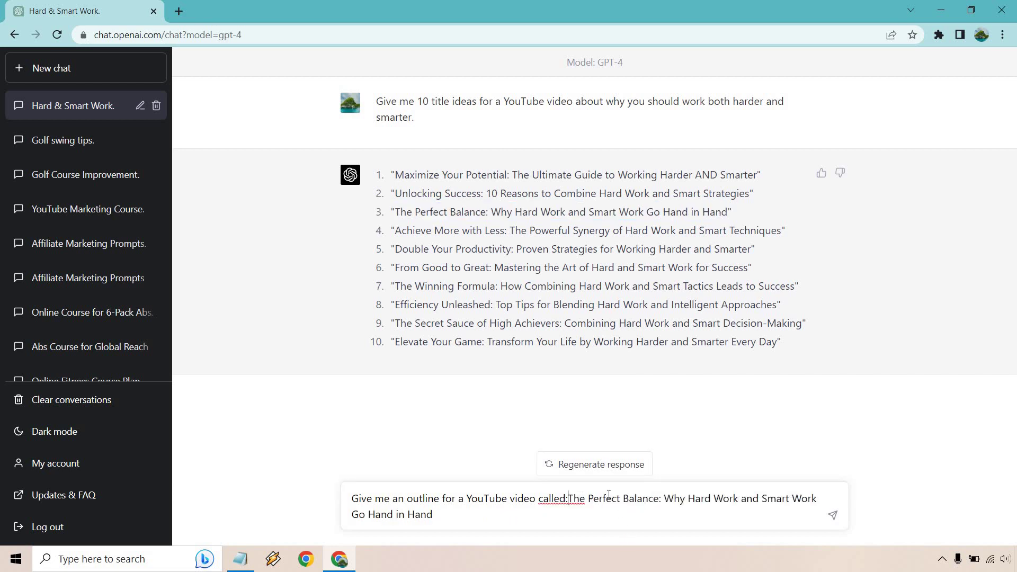
{"action": "type", "text": "."}
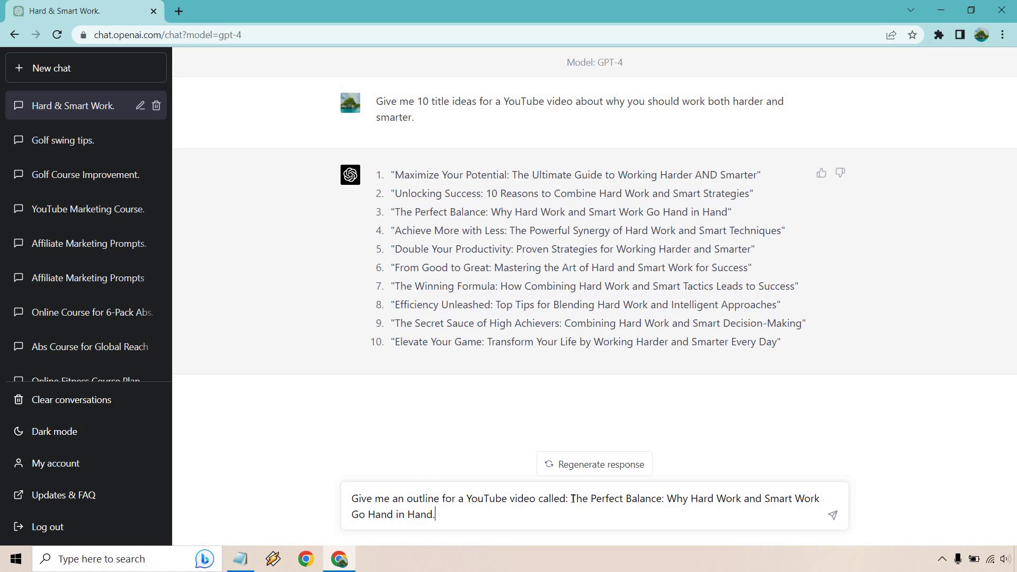
{"action": "left_click_drag", "start_coordinate": [572, 499], "coordinate": [578, 511]}
{"action": "left_click", "coordinate": [582, 512]}
{"action": "key", "text": "Return"}
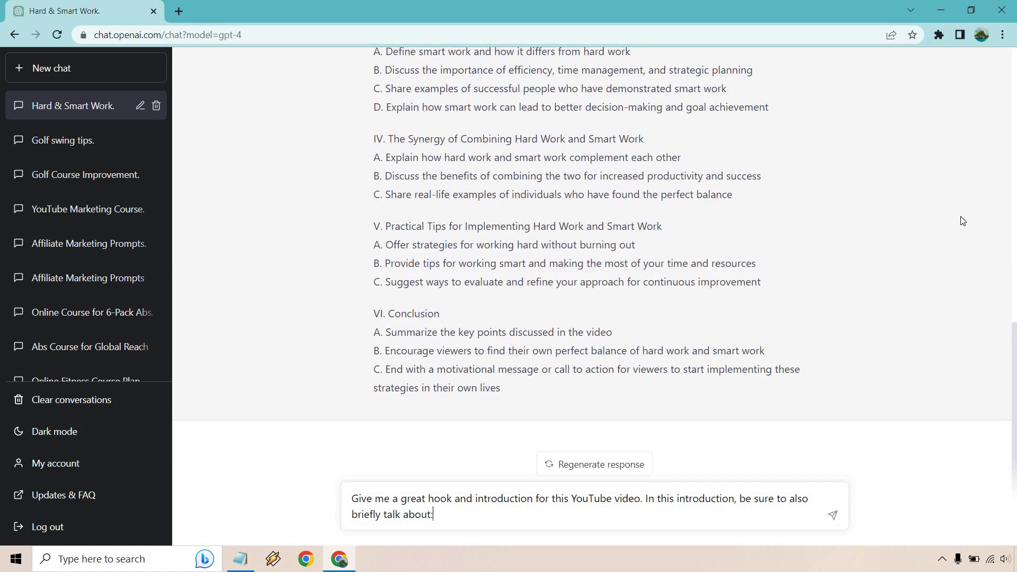
Review the generated outline from the introduction to the conclusion, focusing on the three introduction points
{"action": "scroll", "coordinate": [963, 221], "scroll_direction": "up", "scroll_amount": 5}
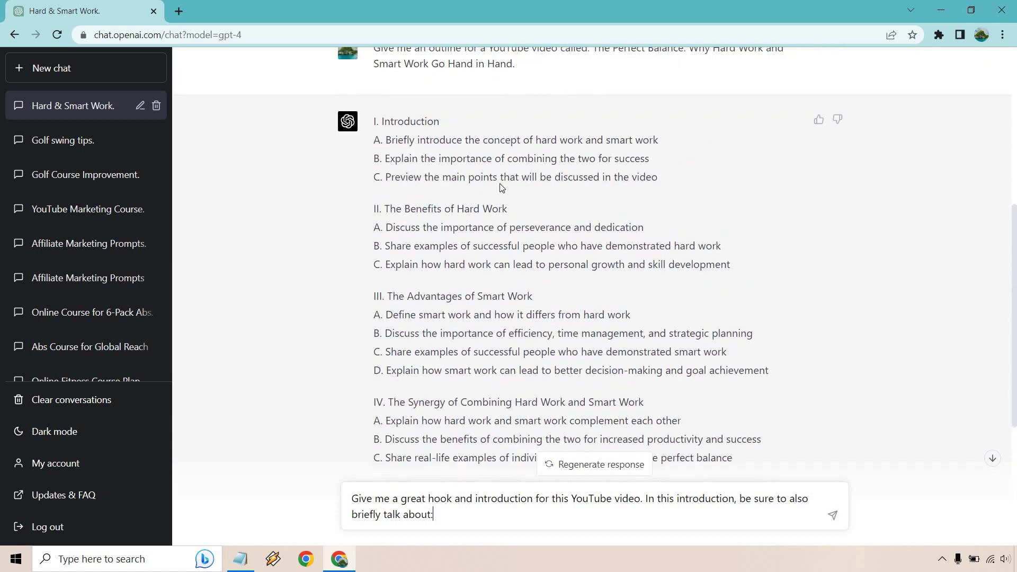
{"action": "scroll", "coordinate": [495, 265], "scroll_direction": "down", "scroll_amount": 1}
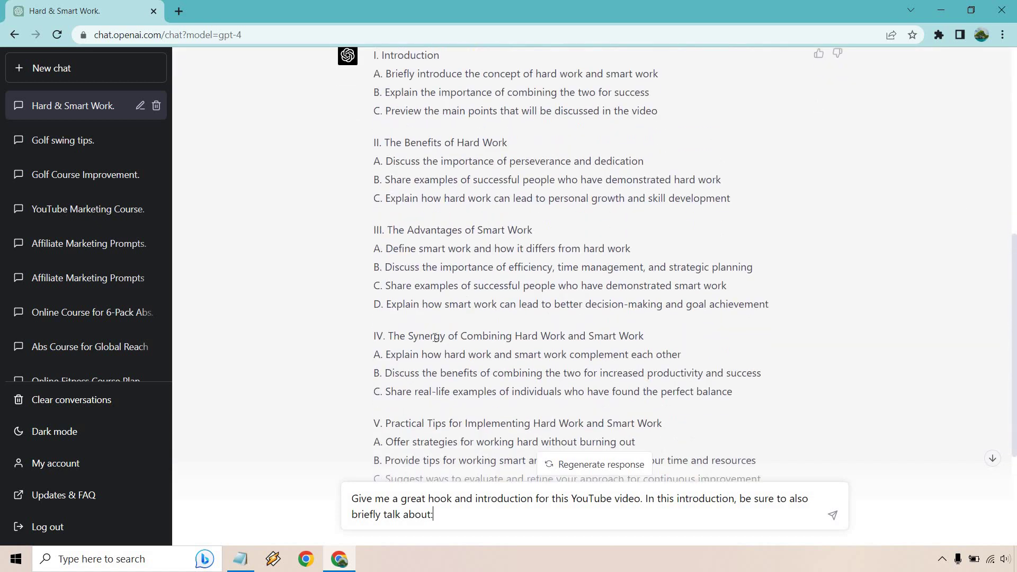
{"action": "left_click_drag", "start_coordinate": [433, 336], "coordinate": [581, 322]}
{"action": "left_click", "coordinate": [581, 322]}
{"action": "scroll", "coordinate": [490, 289], "scroll_direction": "down", "scroll_amount": 3}
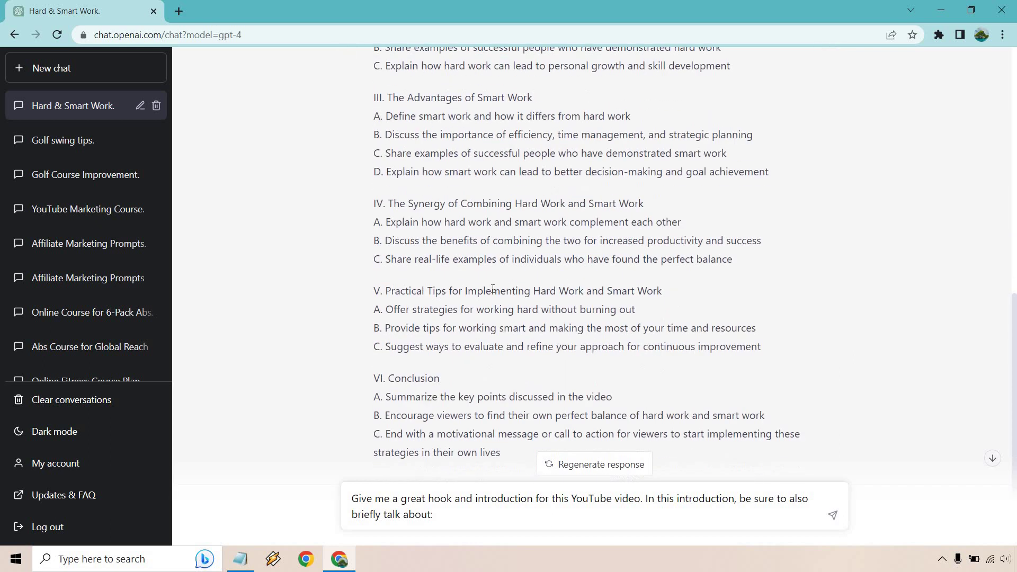
{"action": "scroll", "coordinate": [490, 289], "scroll_direction": "down", "scroll_amount": 2}
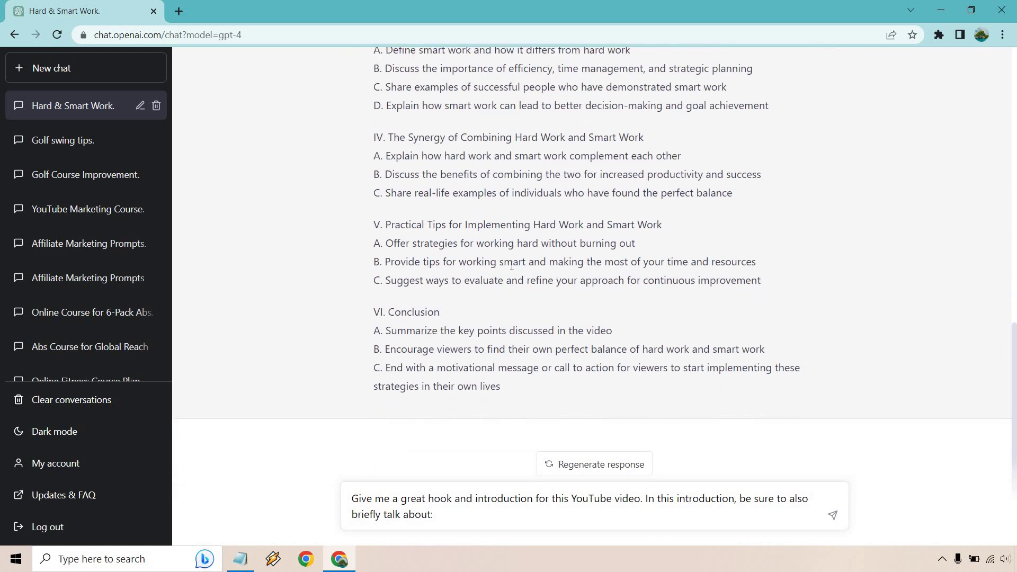
{"action": "scroll", "coordinate": [511, 266], "scroll_direction": "up", "scroll_amount": 5}
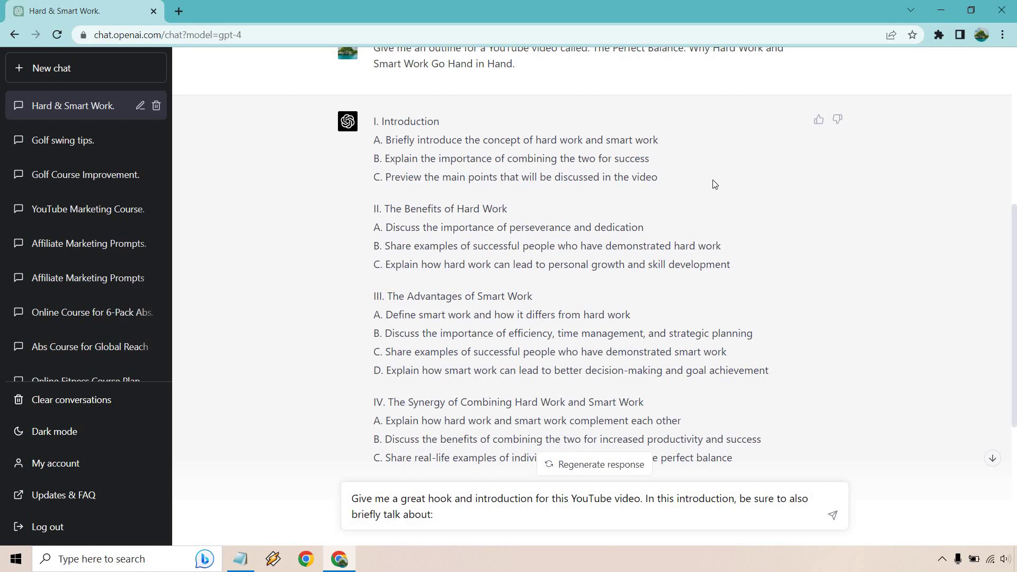
{"action": "left_click_drag", "start_coordinate": [658, 178], "coordinate": [378, 133]}
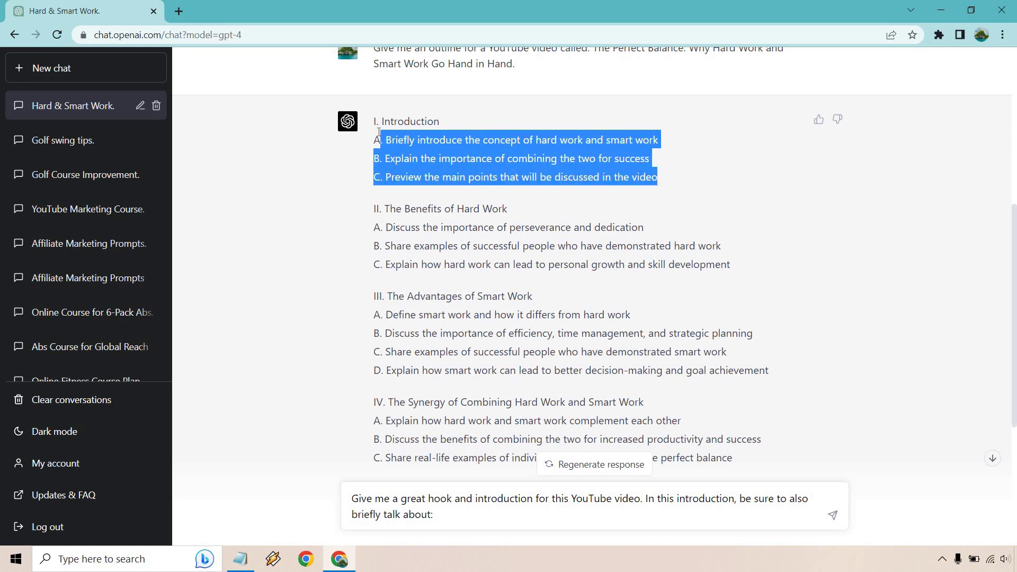
{"action": "left_click", "coordinate": [778, 226]}
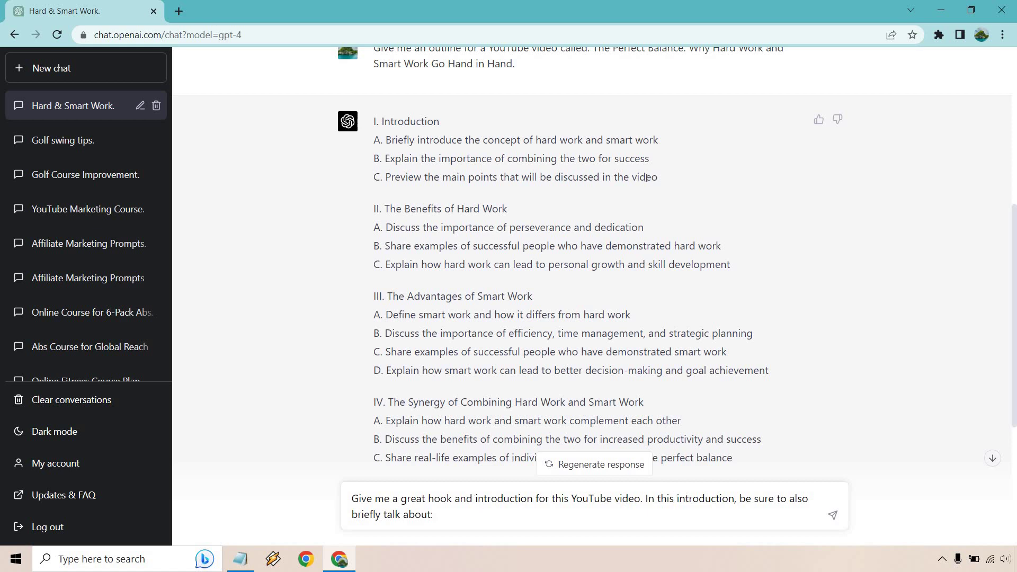
Copy the outline's introduction points A to C below the hook and introduction prompt, separated by a blank line, and send it
{"action": "left_click_drag", "start_coordinate": [672, 186], "coordinate": [372, 138]}
{"action": "key", "text": "ctrl+c"}
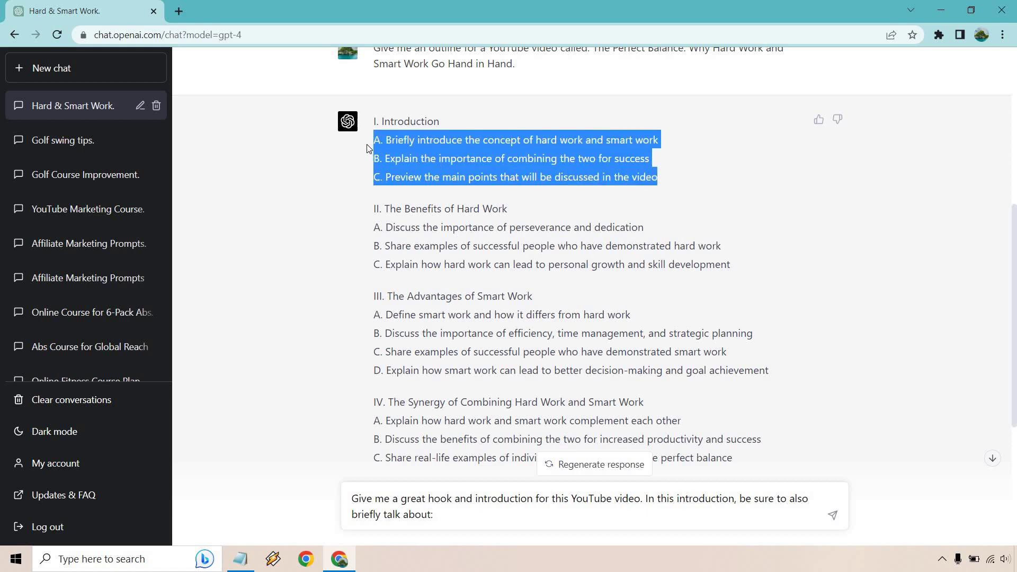
{"action": "left_click", "coordinate": [474, 517]}
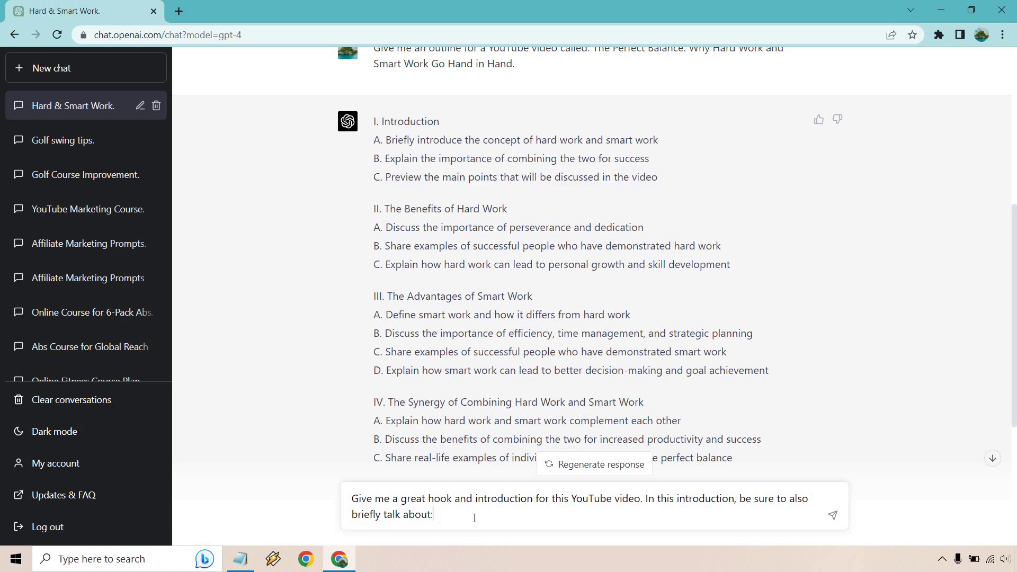
{"action": "key", "text": "shift+Return"}
{"action": "key", "text": "shift+Return"}
{"action": "key", "text": "ctrl+v"}
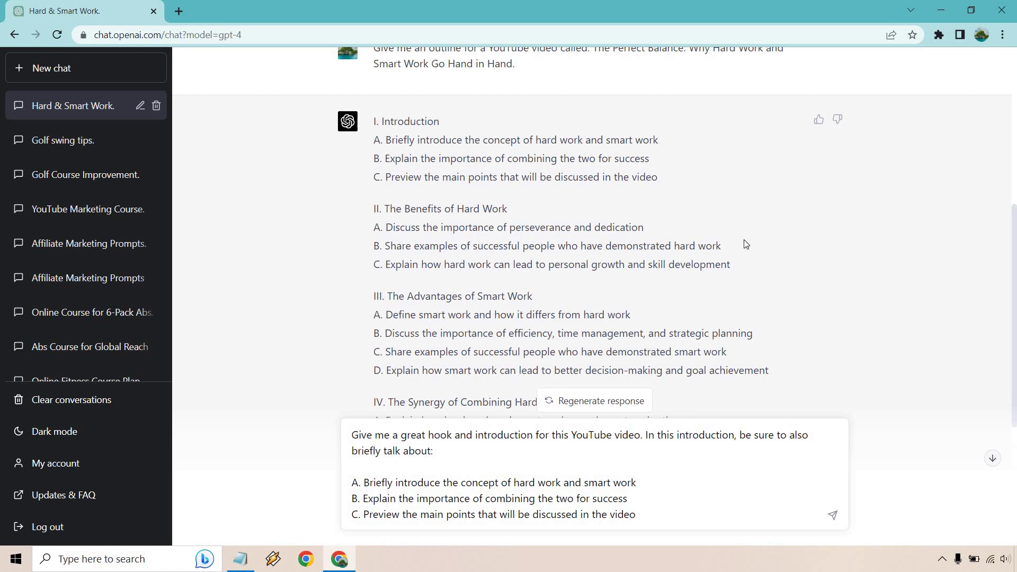
{"action": "scroll", "coordinate": [752, 238], "scroll_direction": "down", "scroll_amount": 5}
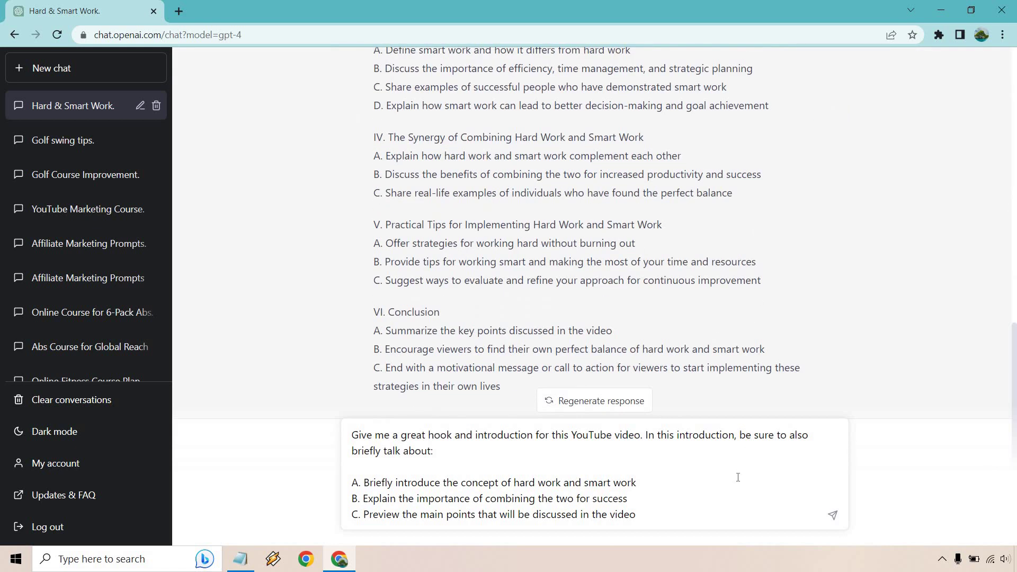
{"action": "key", "text": "Return"}
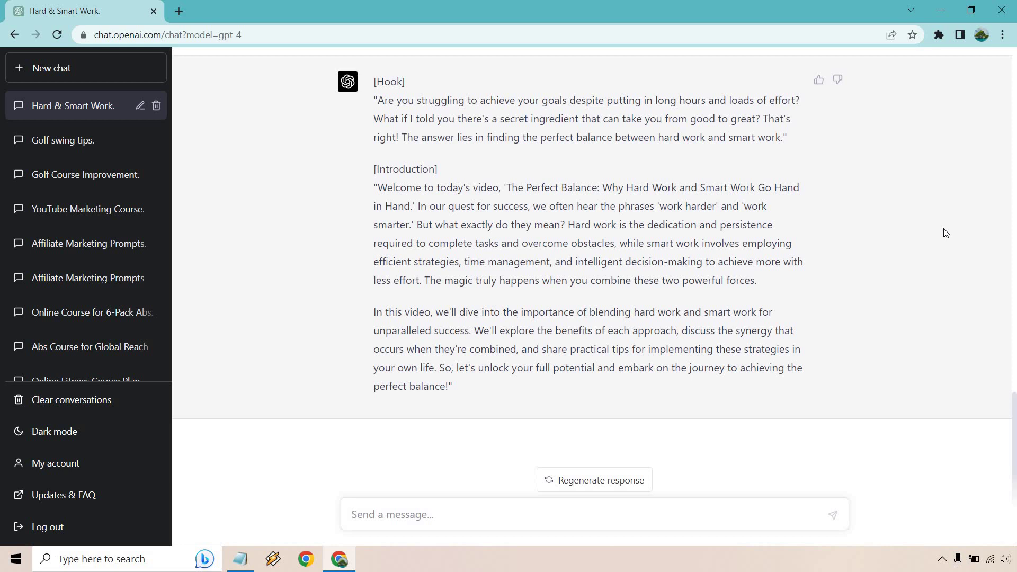
Examine the "In this video" paragraph of the generated introduction and the outline headings on the benefits of hard work and advantages of smart work
{"action": "left_click_drag", "start_coordinate": [452, 386], "coordinate": [374, 312]}
{"action": "left_click", "coordinate": [562, 332]}
{"action": "left_click_drag", "start_coordinate": [374, 312], "coordinate": [432, 310]}
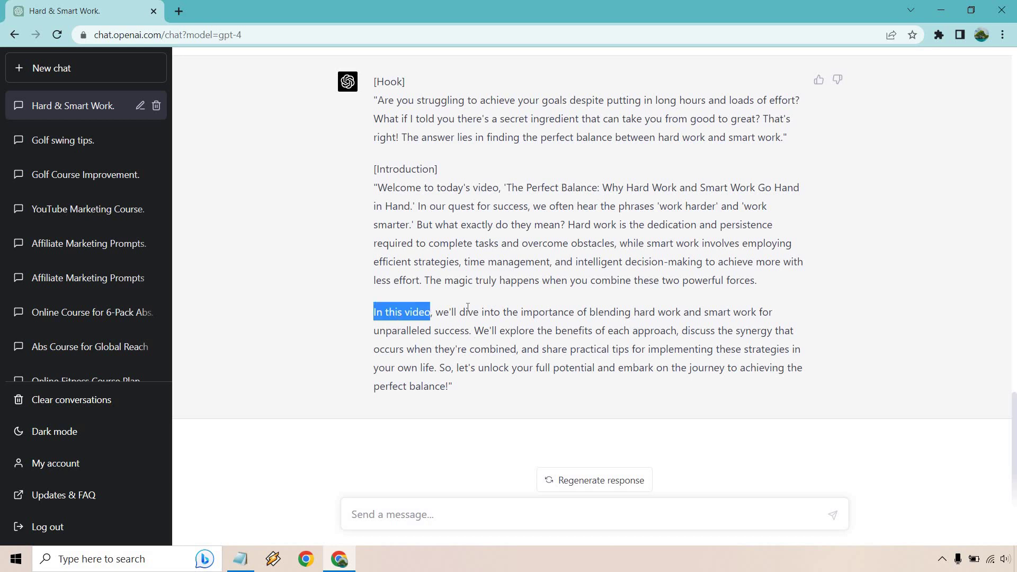
{"action": "left_click", "coordinate": [517, 306]}
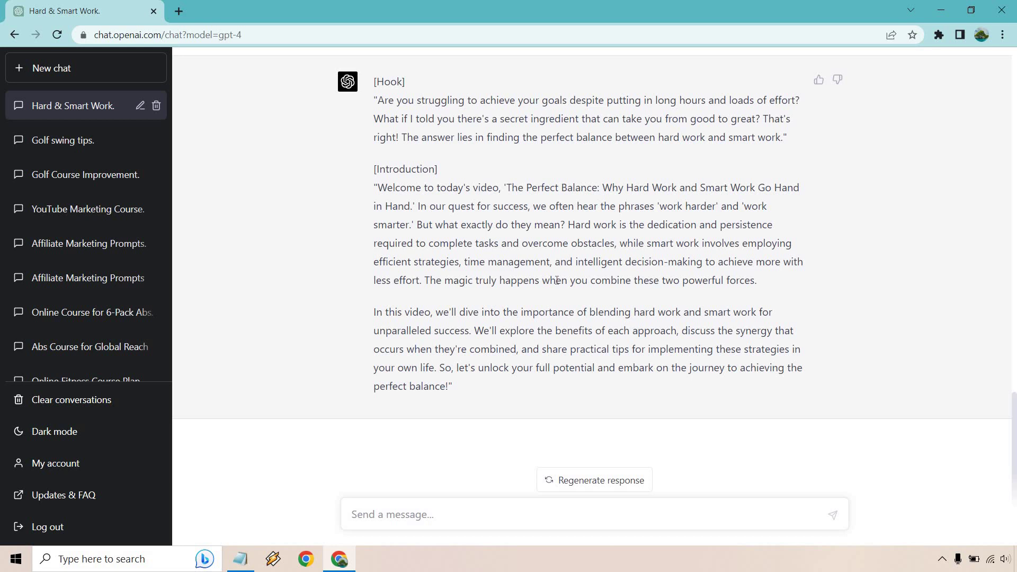
{"action": "scroll", "coordinate": [557, 280], "scroll_direction": "up", "scroll_amount": 15}
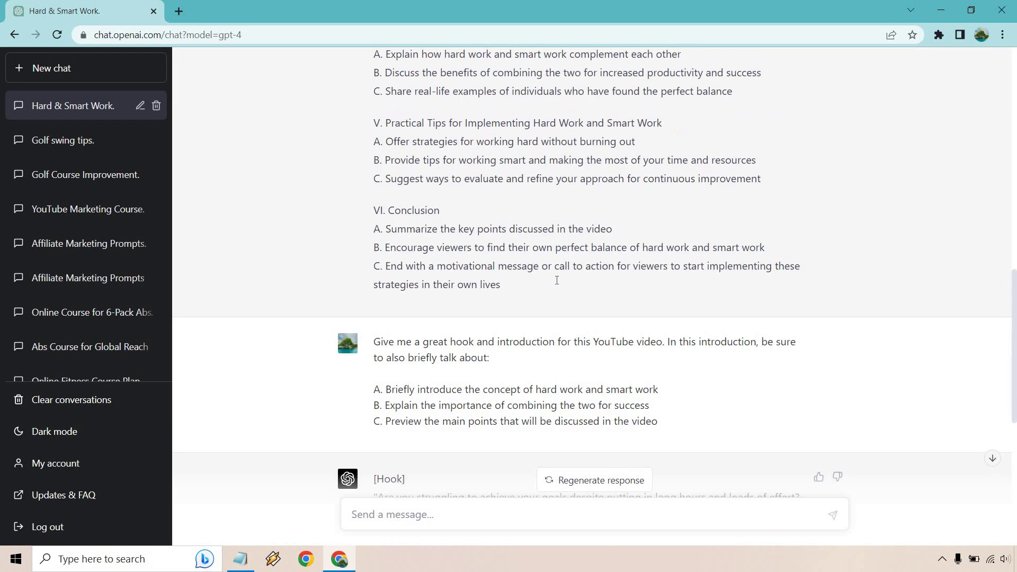
{"action": "scroll", "coordinate": [556, 280], "scroll_direction": "down", "scroll_amount": 3}
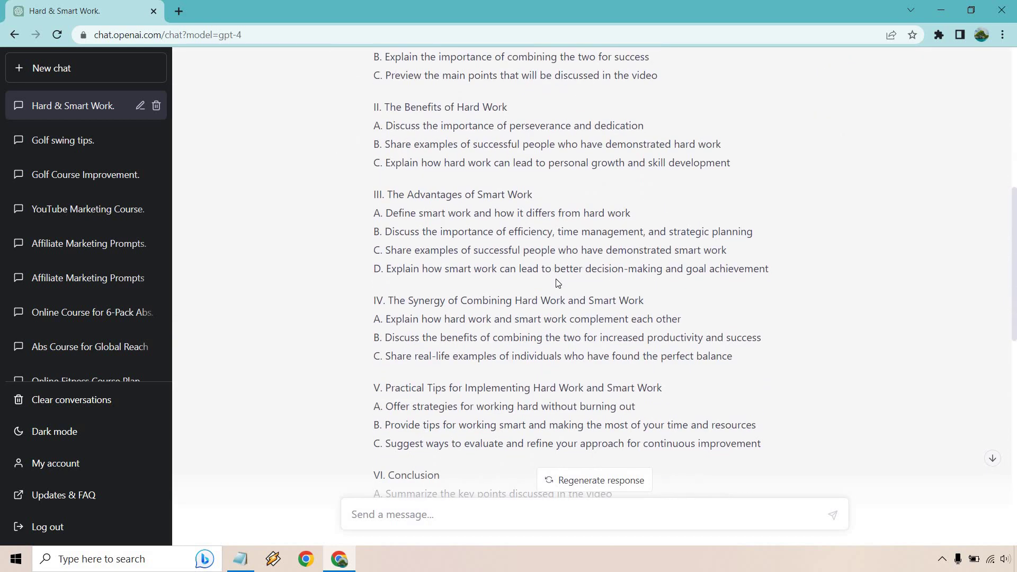
{"action": "scroll", "coordinate": [556, 265], "scroll_direction": "up", "scroll_amount": 1}
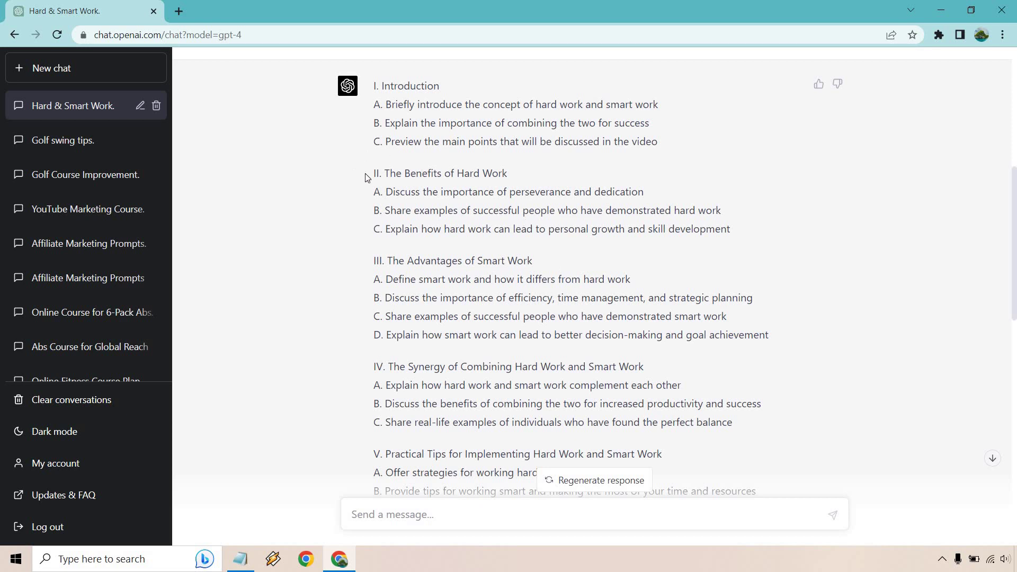
{"action": "mouse_move", "coordinate": [391, 176]}
{"action": "left_mouse_down"}
{"action": "mouse_move", "coordinate": [470, 181]}
{"action": "mouse_move", "coordinate": [372, 176]}
{"action": "left_mouse_up"}
{"action": "left_click", "coordinate": [483, 182]}
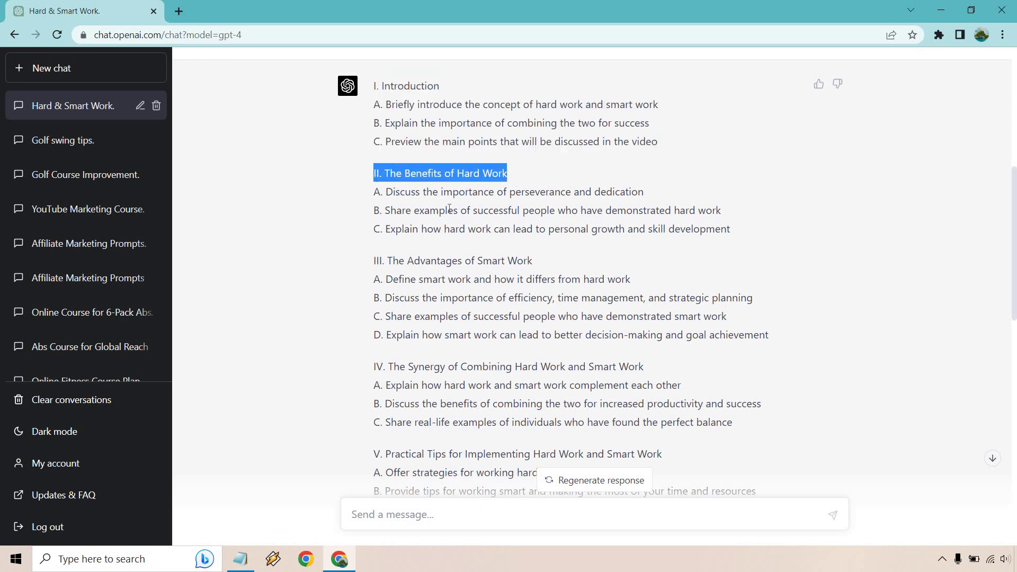
{"action": "left_click", "coordinate": [492, 249]}
{"action": "left_click_drag", "start_coordinate": [548, 261], "coordinate": [385, 260]}
{"action": "left_click", "coordinate": [593, 316]}
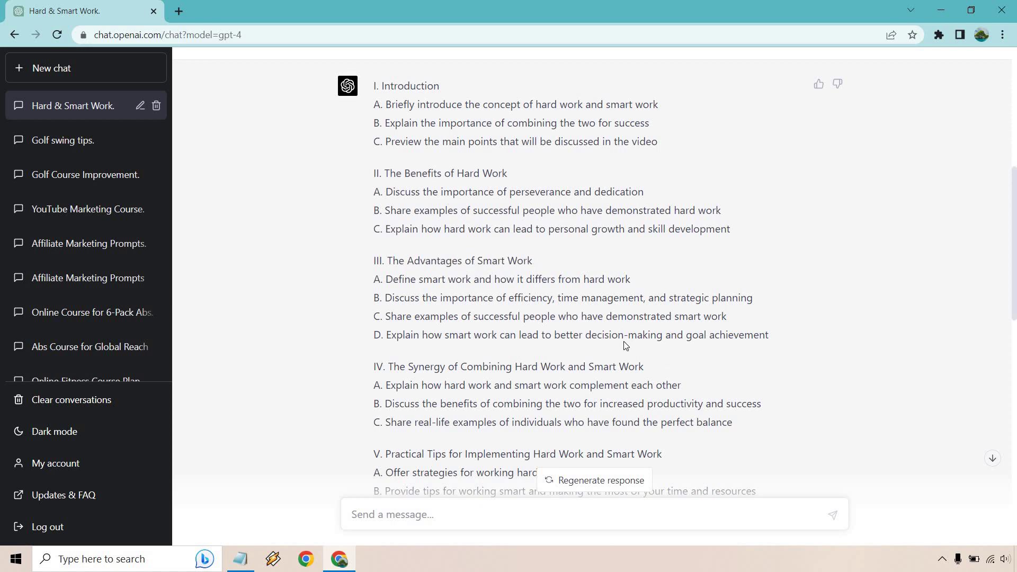
Draft the prompt "Give me a few paragraphs for a video script talking about:" followed by the outline's "The Benefits of Hard Work" section with points A to C
{"action": "scroll", "coordinate": [636, 360], "scroll_direction": "down", "scroll_amount": 1}
{"action": "scroll", "coordinate": [617, 251], "scroll_direction": "down", "scroll_amount": 8}
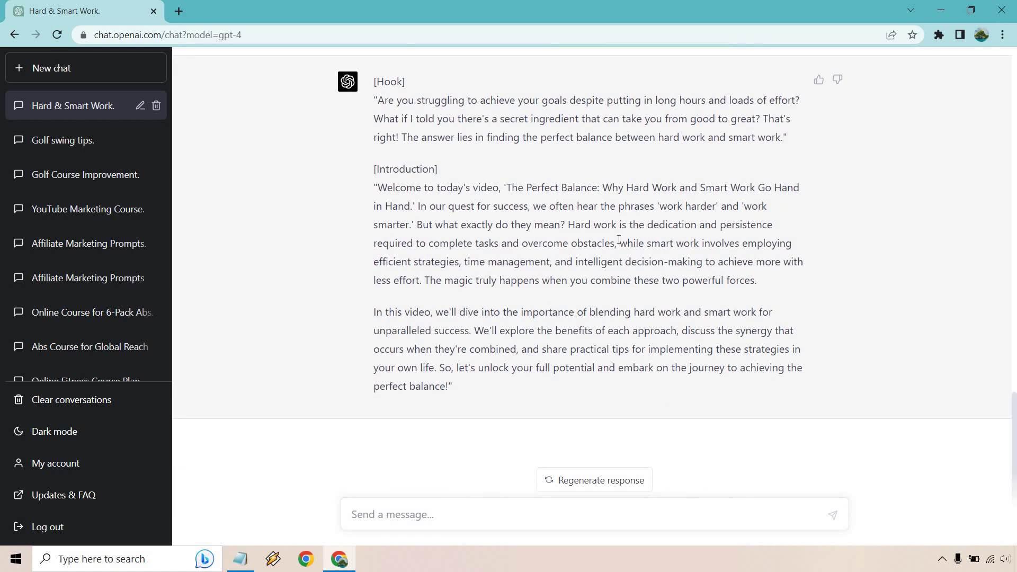
{"action": "type", "text": "Give me a few paragraphs for a video script talking about:"}
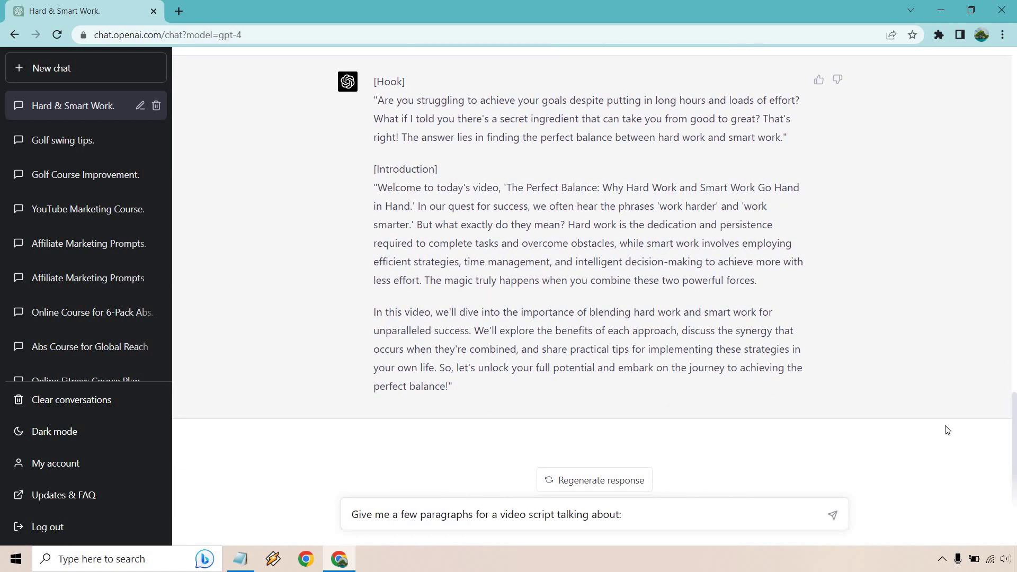
{"action": "scroll", "coordinate": [788, 357], "scroll_direction": "up", "scroll_amount": 15}
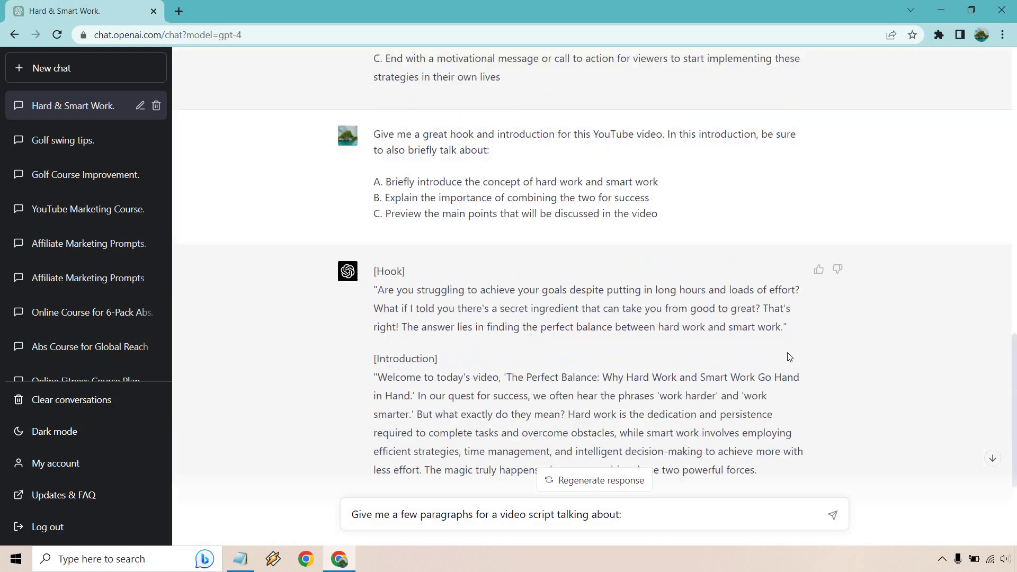
{"action": "scroll", "coordinate": [646, 293], "scroll_direction": "down", "scroll_amount": 1}
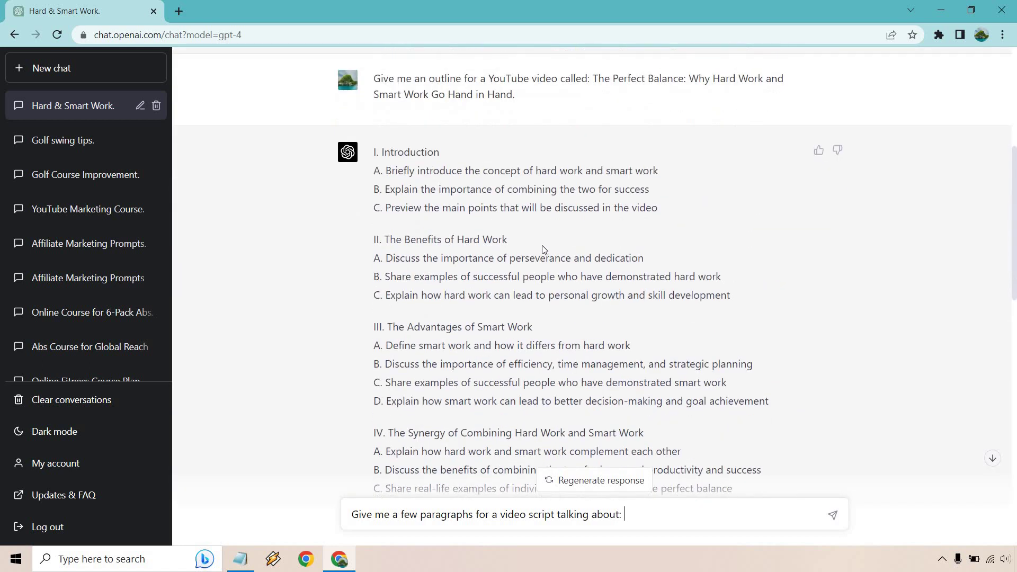
{"action": "left_click_drag", "start_coordinate": [749, 299], "coordinate": [386, 241]}
{"action": "key", "text": "ctrl+c"}
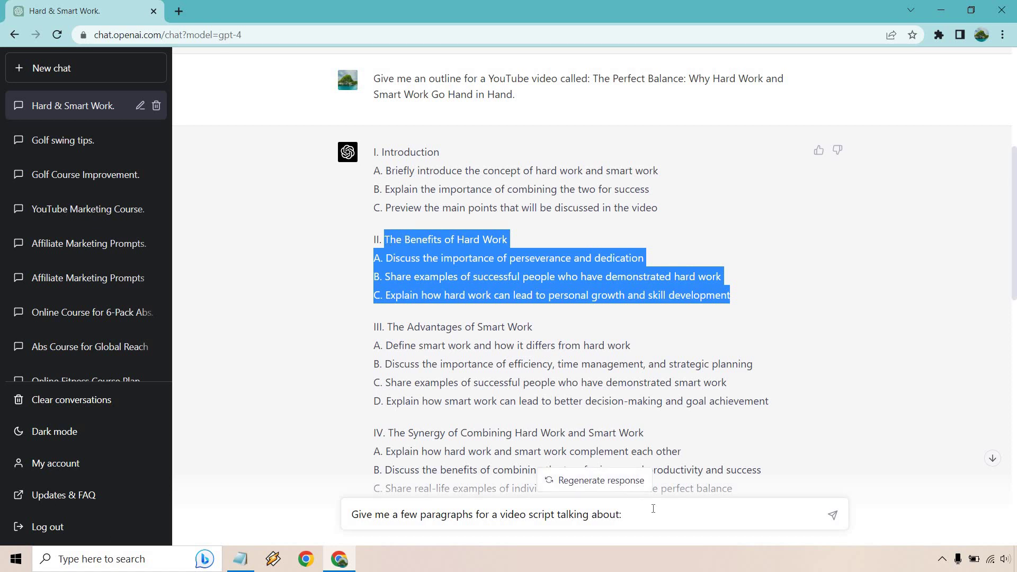
{"action": "left_click", "coordinate": [660, 514]}
{"action": "key", "text": "ctrl+v"}
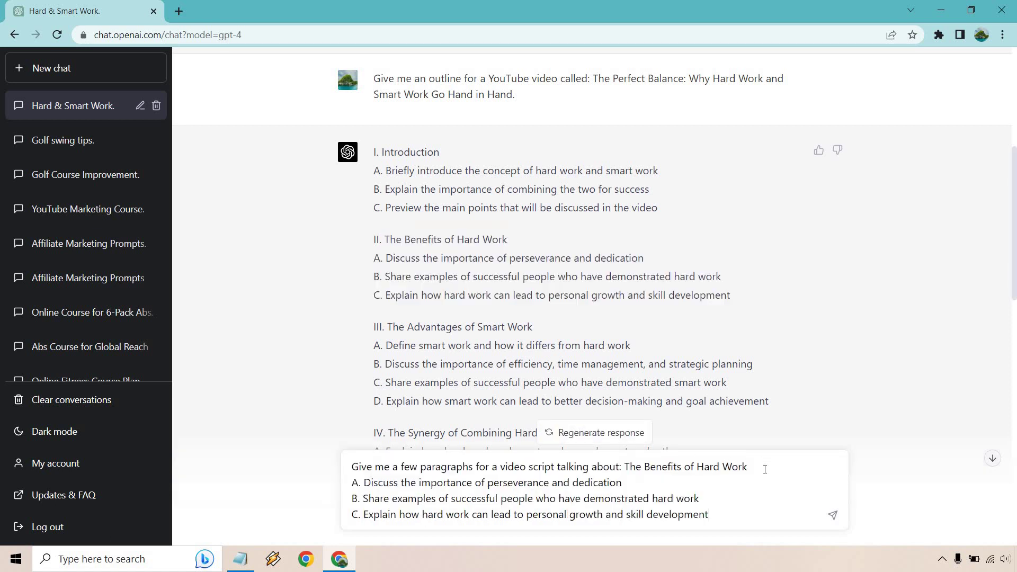
Insert the line "Make sure that you include:" between the Benefits of Hard Work heading and point A, with blank lines around it
{"action": "left_click", "coordinate": [765, 470]}
{"action": "key", "text": "shift+Return"}
{"action": "key", "text": "shift+Return"}
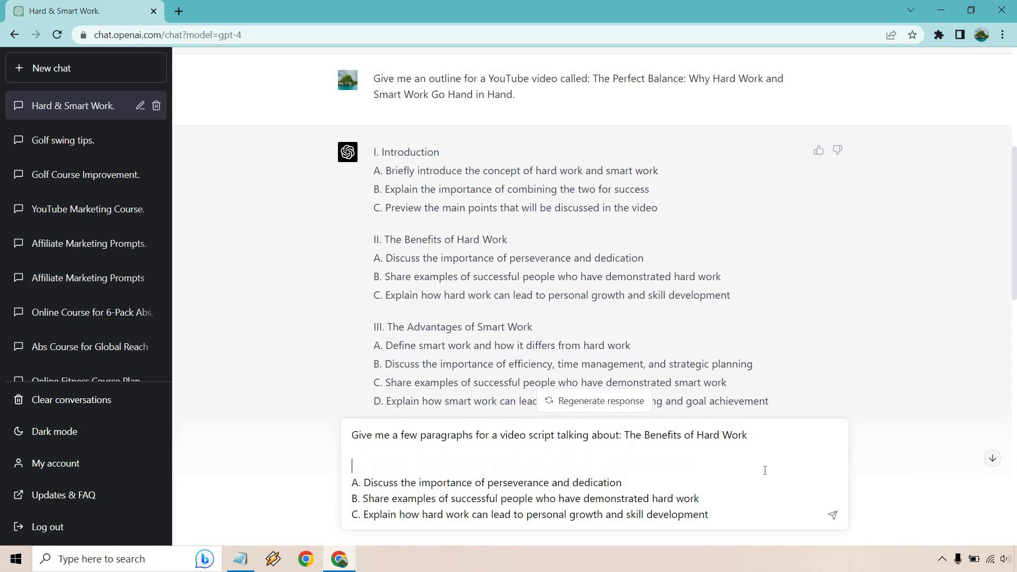
{"action": "type", "text": "Make sure that you dis"}
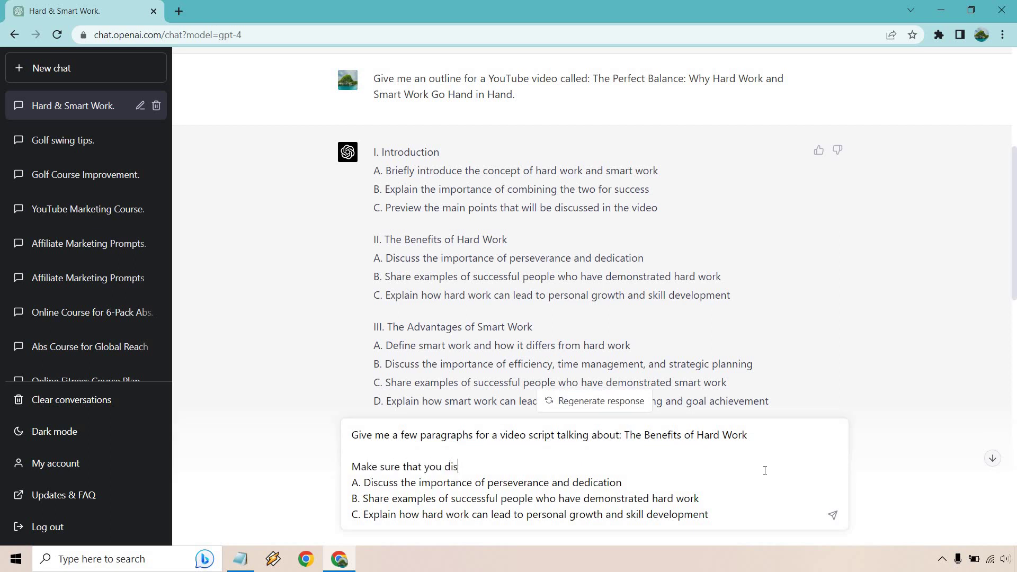
{"action": "type", "text": " A. Discuss"}
{"action": "key", "text": "BackSpace"}
{"action": "key", "text": "BackSpace"}
{"action": "key", "text": "BackSpace"}
{"action": "key", "text": "BackSpace"}
{"action": "key", "text": "BackSpace"}
{"action": "key", "text": "BackSpace"}
{"action": "key", "text": "BackSpace"}
{"action": "type", "text": "include:"}
{"action": "key", "text": "shift+Return"}
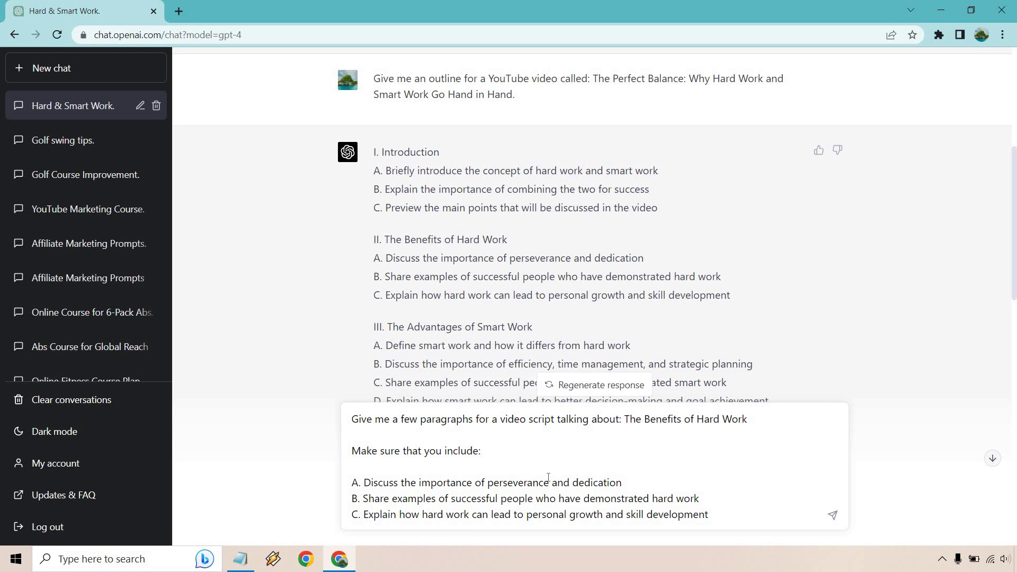
{"action": "scroll", "coordinate": [768, 267], "scroll_direction": "down", "scroll_amount": 15}
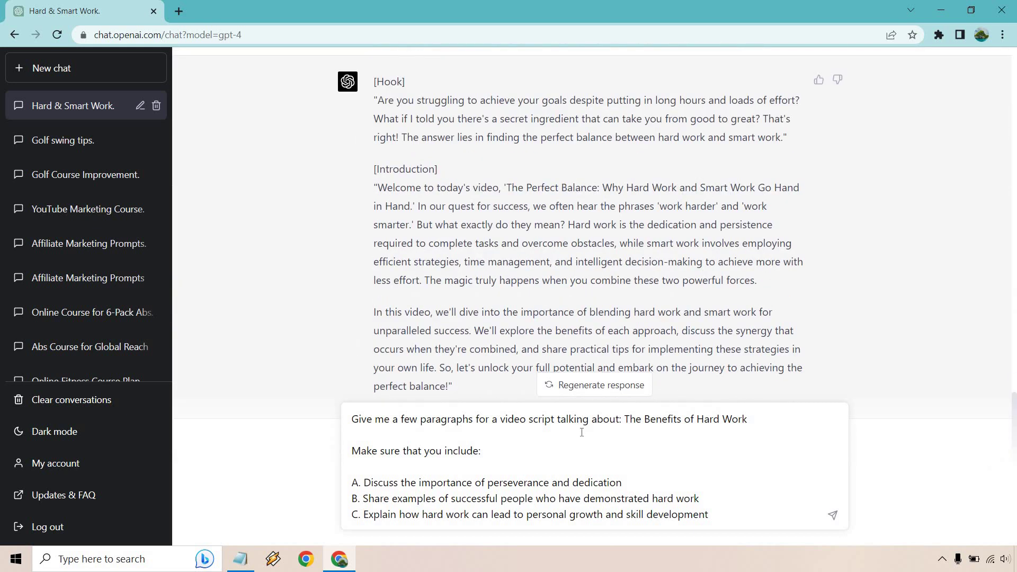
Copy "Give me a few paragraphs for a video script talking about:" from the draft, check the outline's Benefits of Hard Work points, and send the prompt
{"action": "left_click_drag", "start_coordinate": [621, 419], "coordinate": [351, 418]}
{"action": "key", "text": "ctrl+c"}
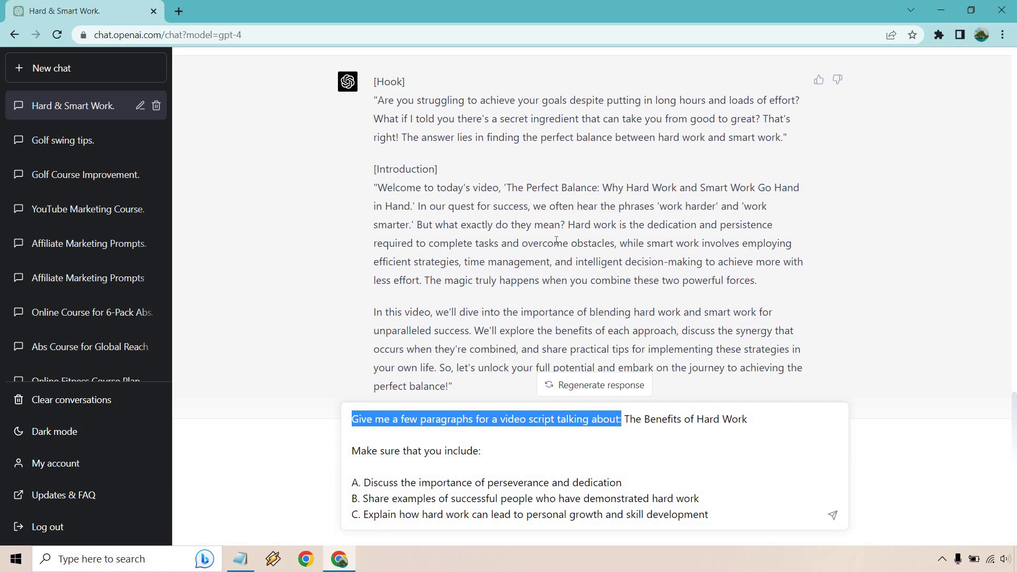
{"action": "scroll", "coordinate": [626, 230], "scroll_direction": "up", "scroll_amount": 12}
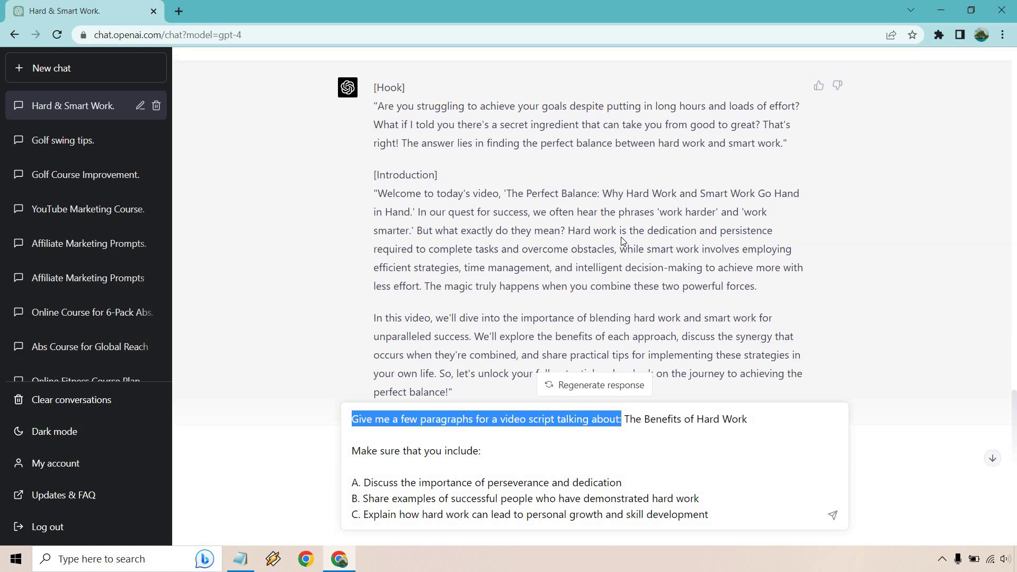
{"action": "scroll", "coordinate": [614, 241], "scroll_direction": "down", "scroll_amount": 3}
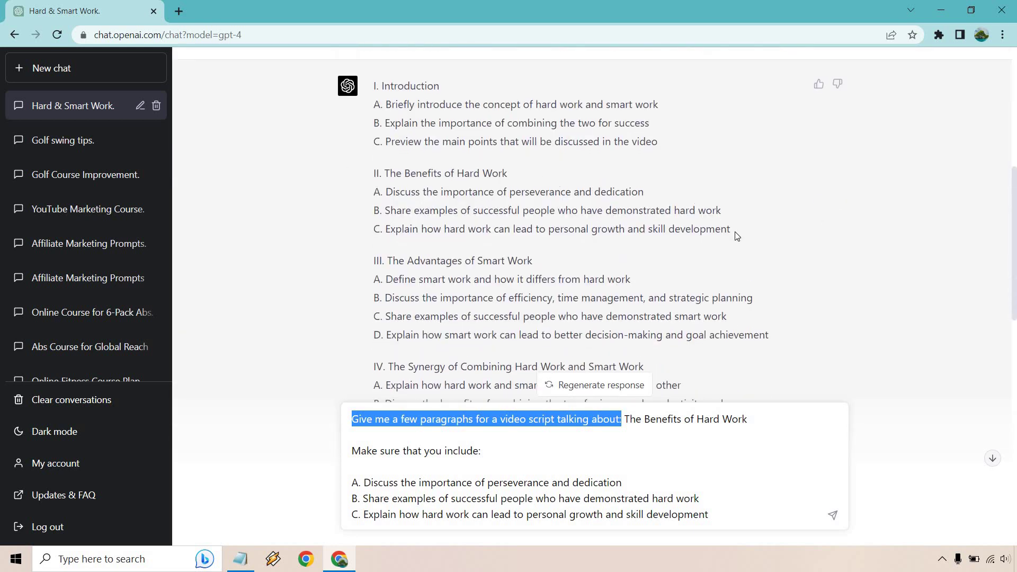
{"action": "left_click_drag", "start_coordinate": [733, 231], "coordinate": [418, 229]}
{"action": "left_click_drag", "start_coordinate": [346, 206], "coordinate": [371, 81]}
{"action": "left_click", "coordinate": [419, 194]}
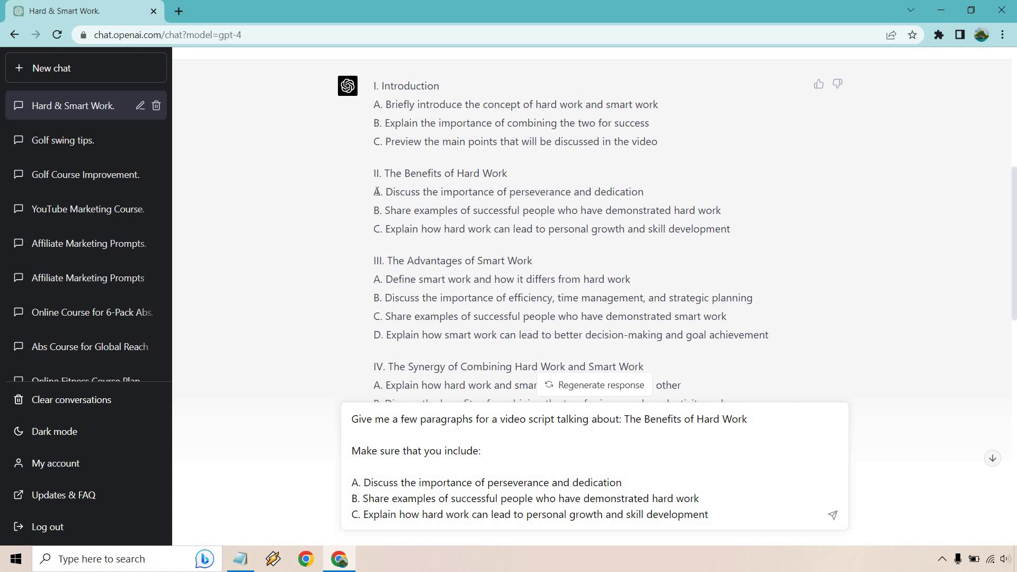
{"action": "left_click_drag", "start_coordinate": [377, 192], "coordinate": [738, 233]}
{"action": "left_click", "coordinate": [788, 259]}
{"action": "scroll", "coordinate": [798, 265], "scroll_direction": "down", "scroll_amount": 12}
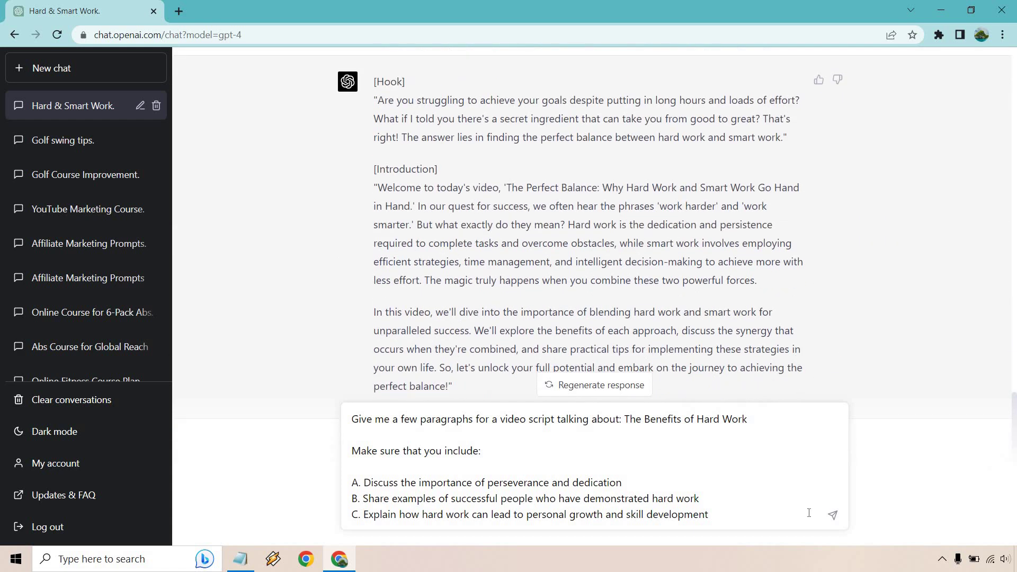
{"action": "left_click", "coordinate": [833, 515]}
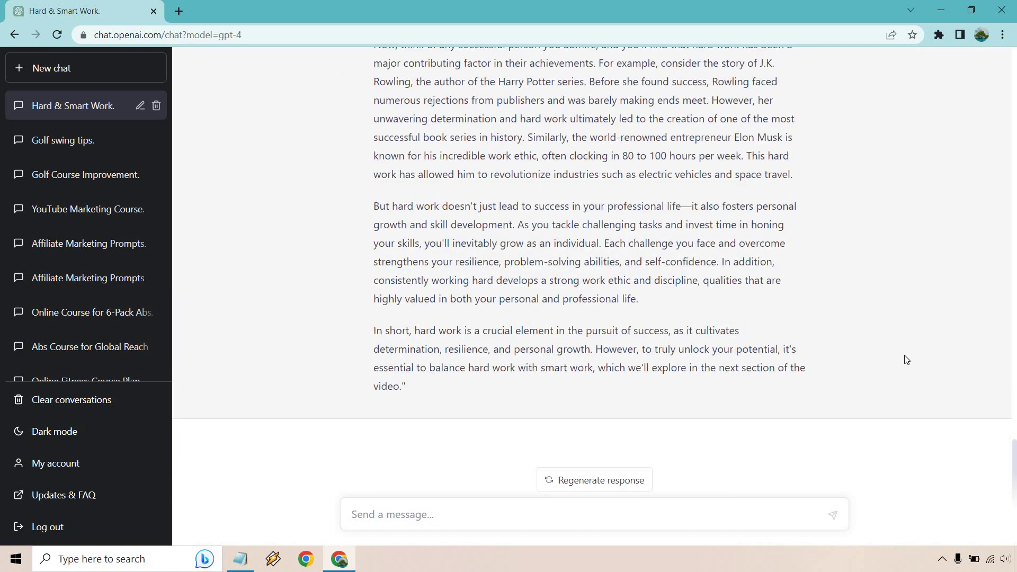
Read through the generated "The Benefits of Hard Work" script, checking how it covers perseverance, examples of successful people and personal growth
{"action": "scroll", "coordinate": [907, 359], "scroll_direction": "up", "scroll_amount": 6}
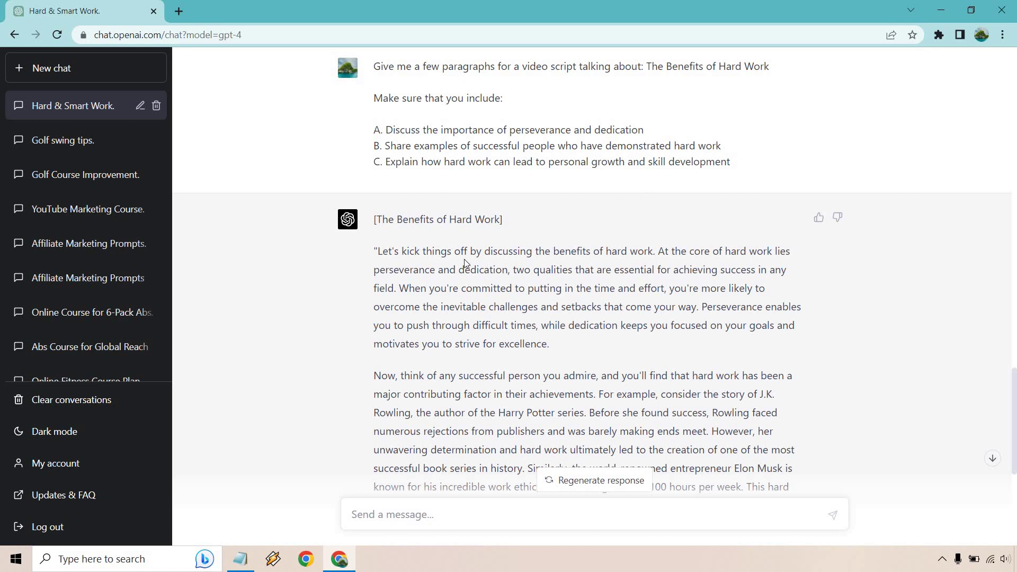
{"action": "scroll", "coordinate": [465, 245], "scroll_direction": "down", "scroll_amount": 3}
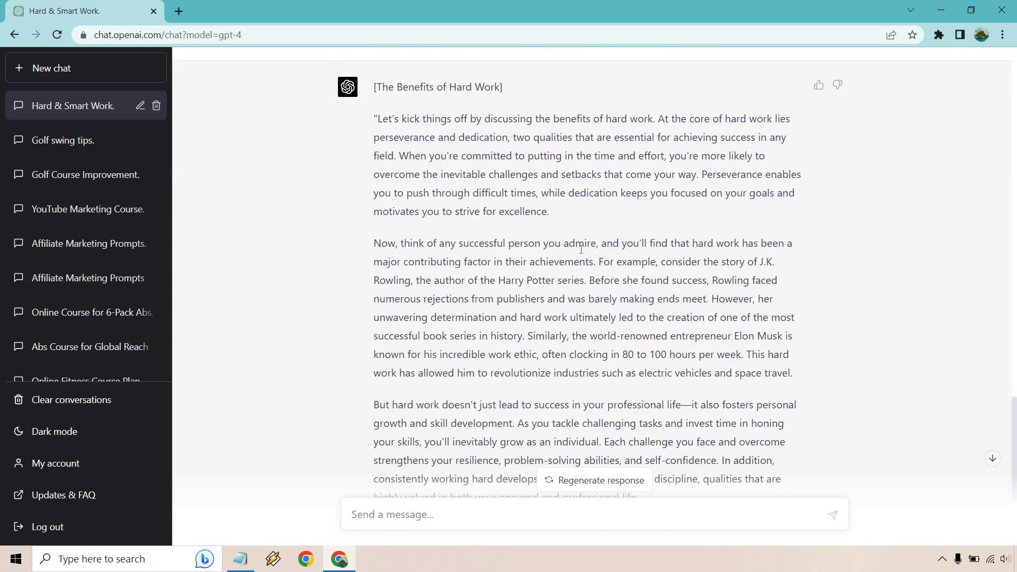
{"action": "left_click_drag", "start_coordinate": [479, 284], "coordinate": [582, 280]}
{"action": "left_click", "coordinate": [583, 280]}
{"action": "scroll", "coordinate": [592, 262], "scroll_direction": "down", "scroll_amount": 1}
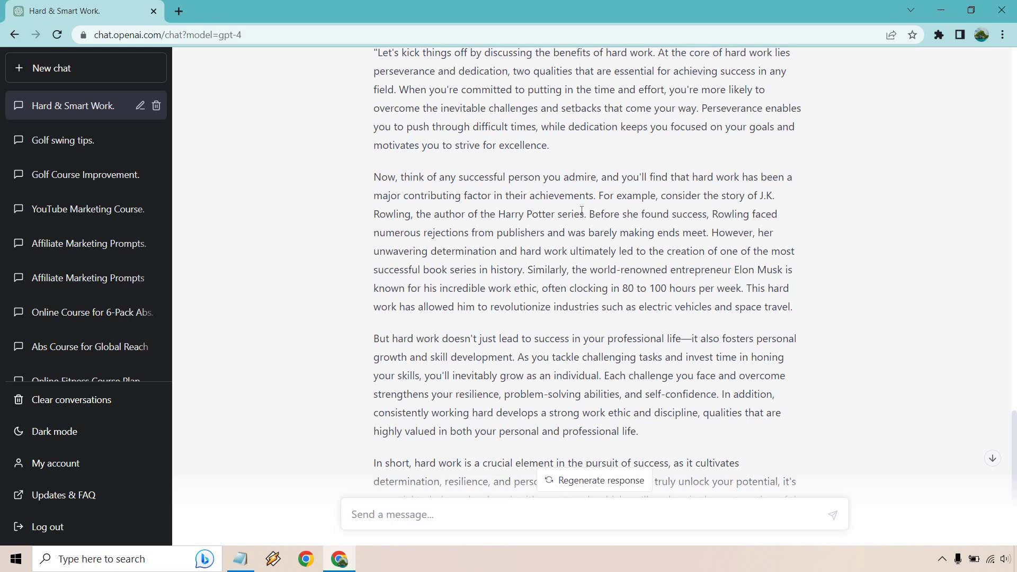
{"action": "scroll", "coordinate": [540, 206], "scroll_direction": "up", "scroll_amount": 4}
{"action": "scroll", "coordinate": [471, 196], "scroll_direction": "down", "scroll_amount": 3}
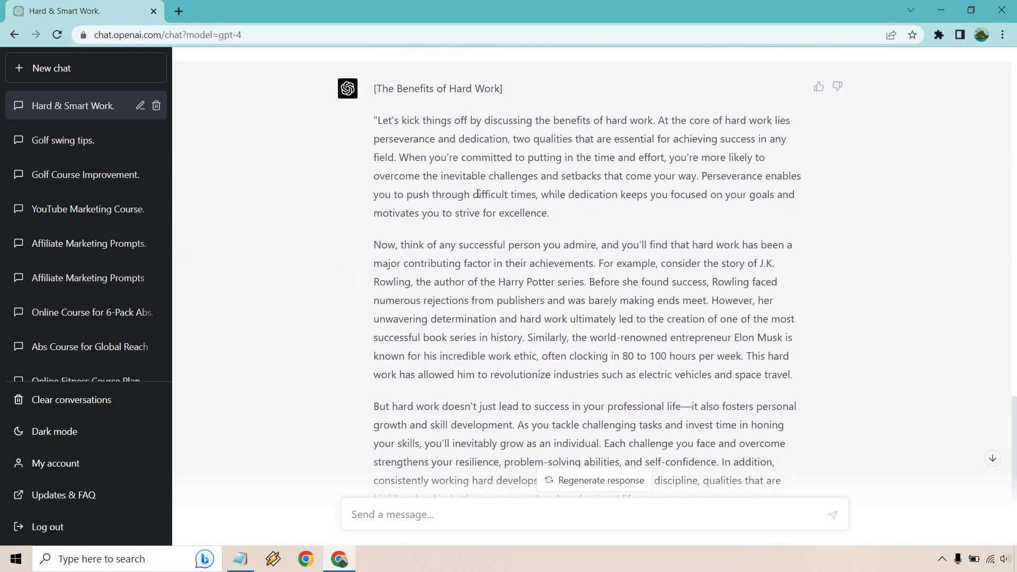
{"action": "scroll", "coordinate": [477, 194], "scroll_direction": "down", "scroll_amount": 2}
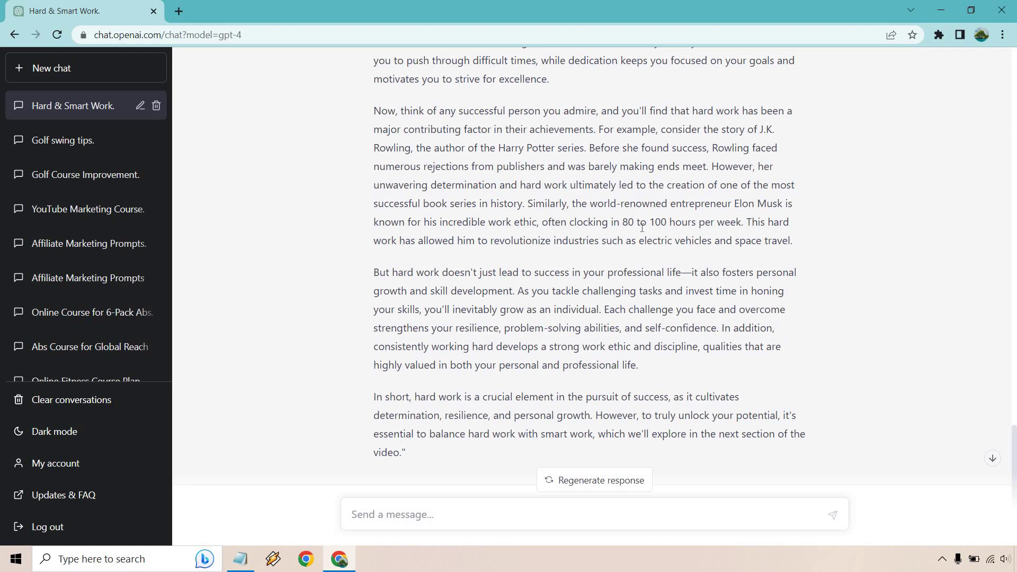
{"action": "scroll", "coordinate": [637, 215], "scroll_direction": "down", "scroll_amount": 2}
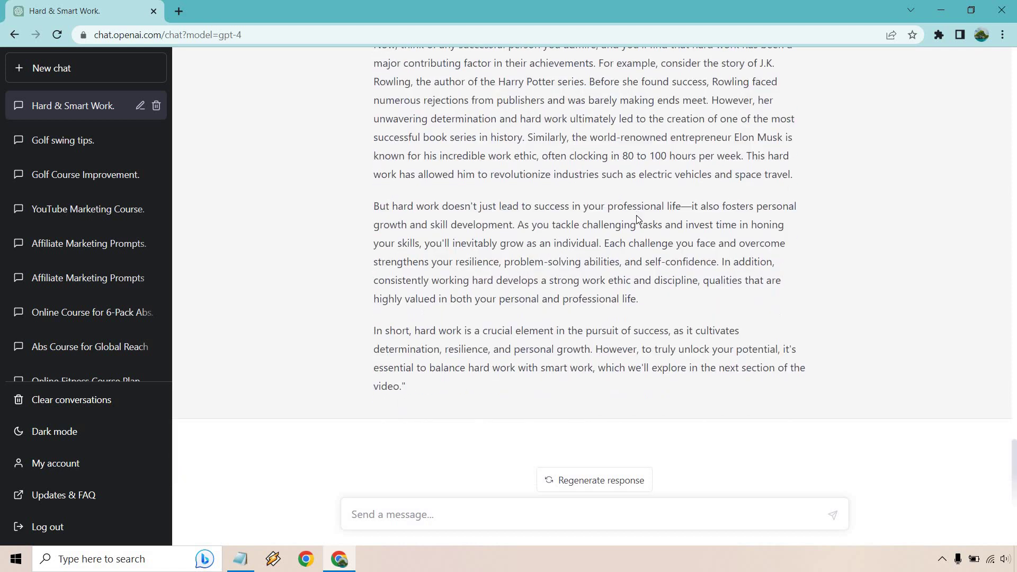
{"action": "scroll", "coordinate": [915, 249], "scroll_direction": "up", "scroll_amount": 5}
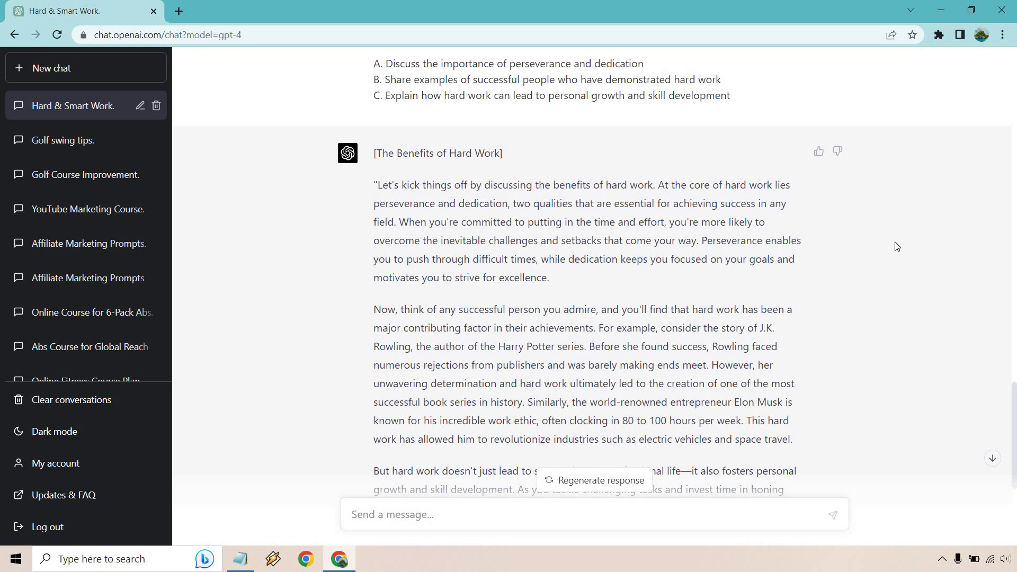
Draft the prompt "Give me a few paragraphs for a video script talking about:" followed by the outline heading "The Synergy of Combining Hard Work and Smart Work"
{"action": "scroll", "coordinate": [896, 246], "scroll_direction": "up", "scroll_amount": 7}
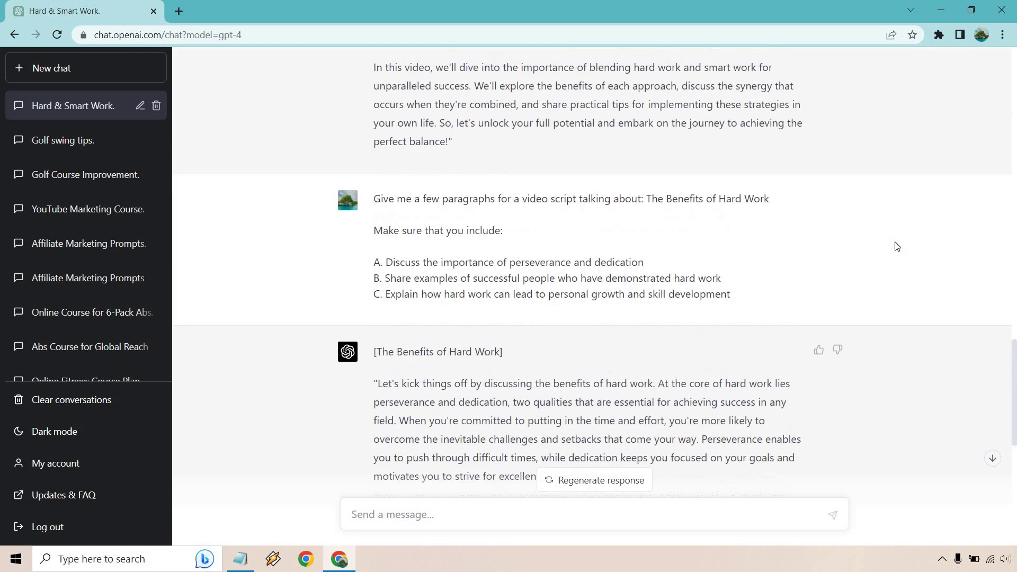
{"action": "scroll", "coordinate": [891, 246], "scroll_direction": "down", "scroll_amount": 2}
{"action": "scroll", "coordinate": [892, 246], "scroll_direction": "up", "scroll_amount": 15}
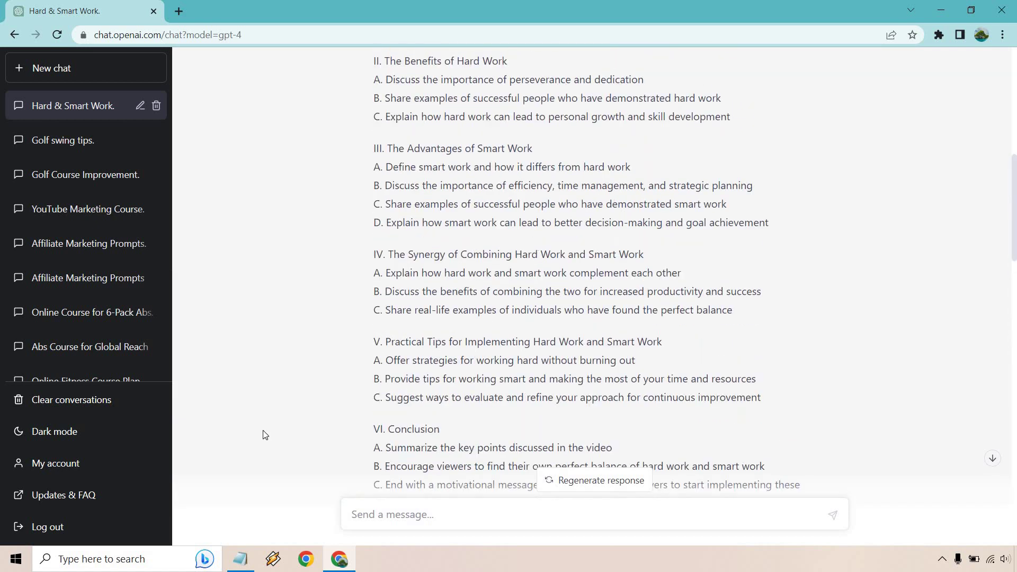
{"action": "key", "text": "ctrl+v"}
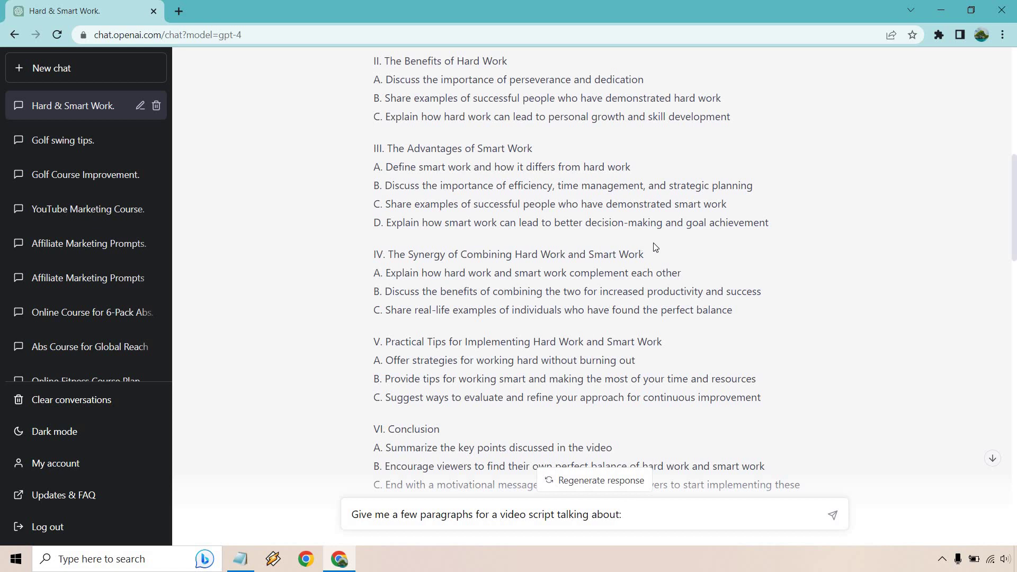
{"action": "left_click_drag", "start_coordinate": [655, 258], "coordinate": [389, 254]}
{"action": "key", "text": "ctrl+c"}
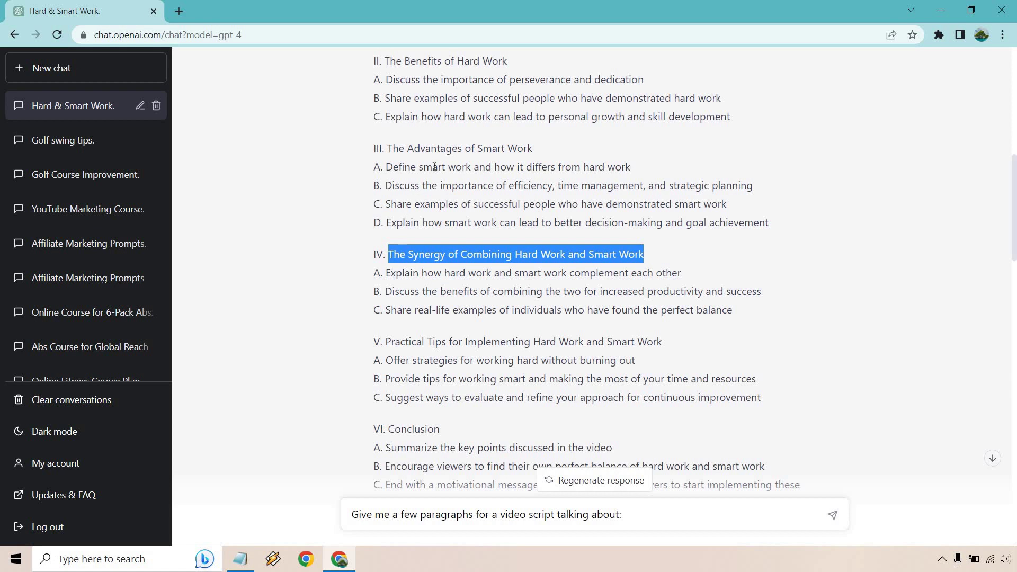
{"action": "left_click", "coordinate": [663, 510]}
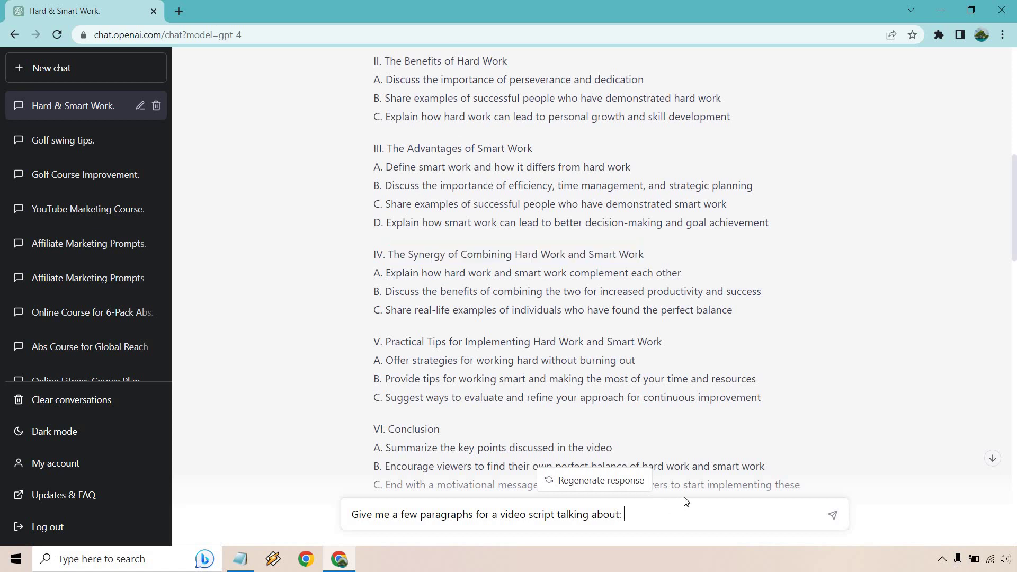
{"action": "key", "text": "ctrl+v"}
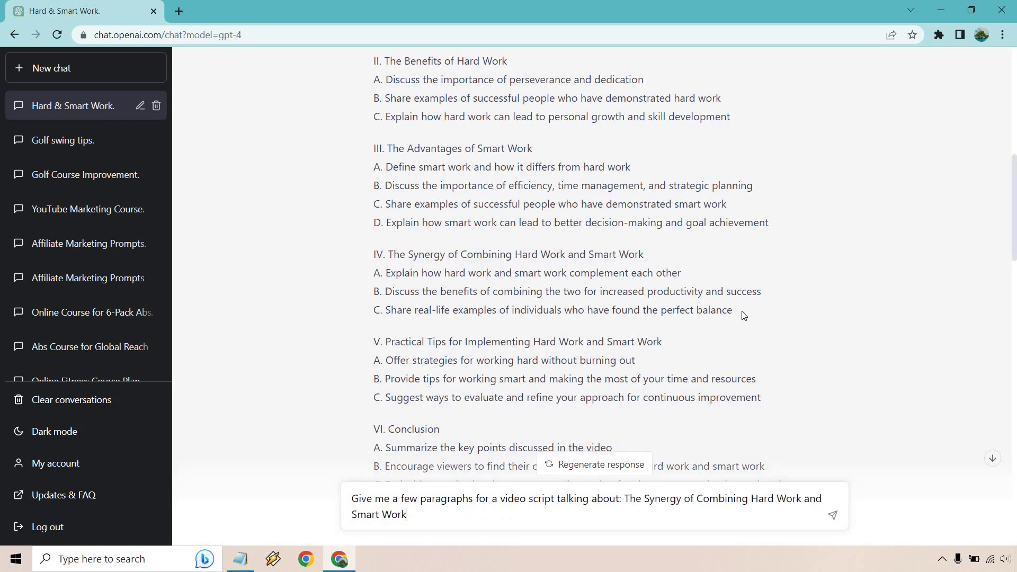
Add "Make sure that you include:" and the outline's points A to C on synergy below the heading, separated by blank lines, and send the prompt
{"action": "left_click_drag", "start_coordinate": [737, 313], "coordinate": [371, 275]}
{"action": "key", "text": "ctrl+c"}
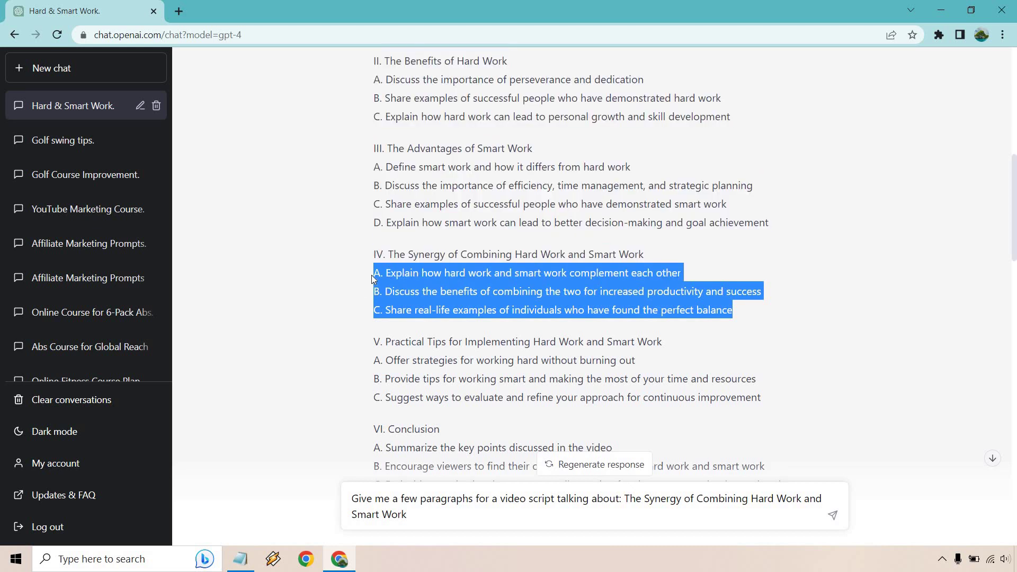
{"action": "left_click", "coordinate": [422, 518]}
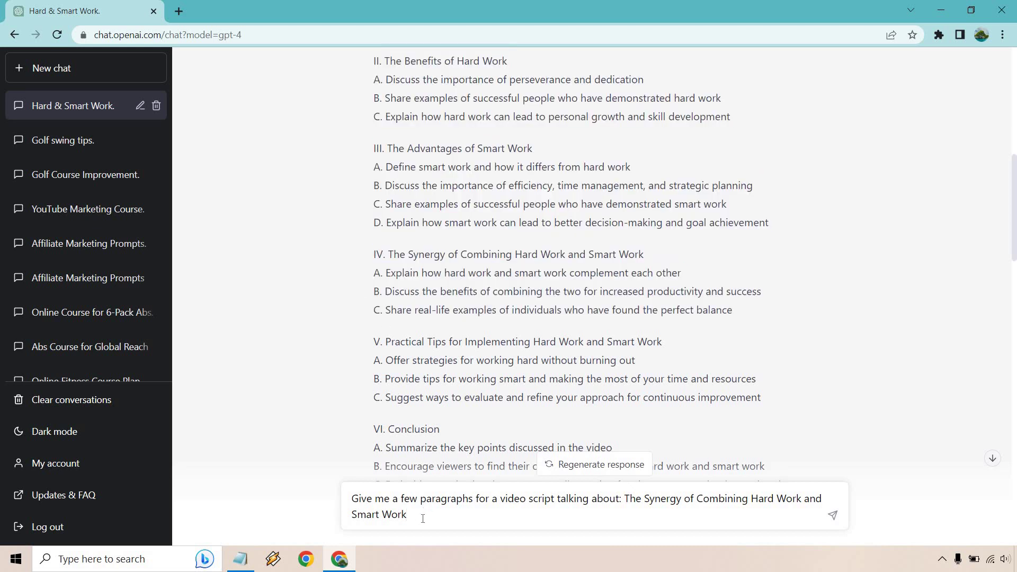
{"action": "key", "text": "shift+Return"}
{"action": "type", "text": "Make s"}
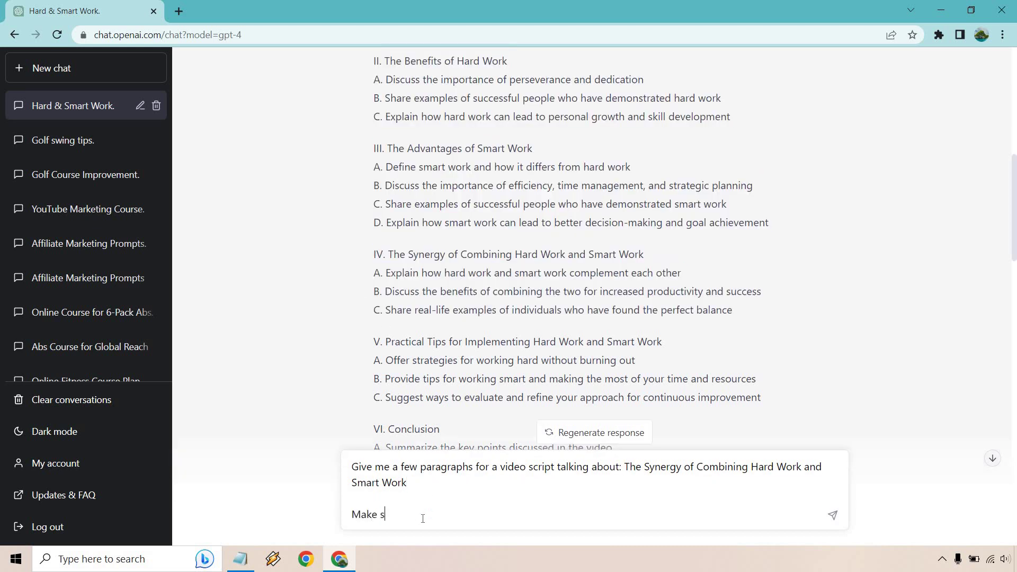
{"action": "type", "text": "ure that you include:"}
{"action": "key", "text": "shift+Return"}
{"action": "key", "text": "ctrl+v"}
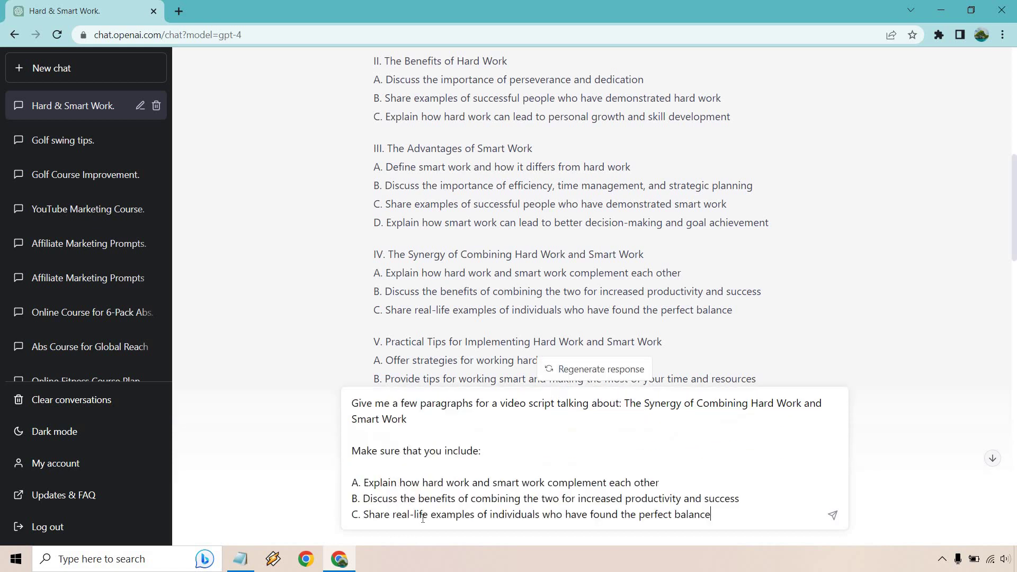
{"action": "key", "text": "Return"}
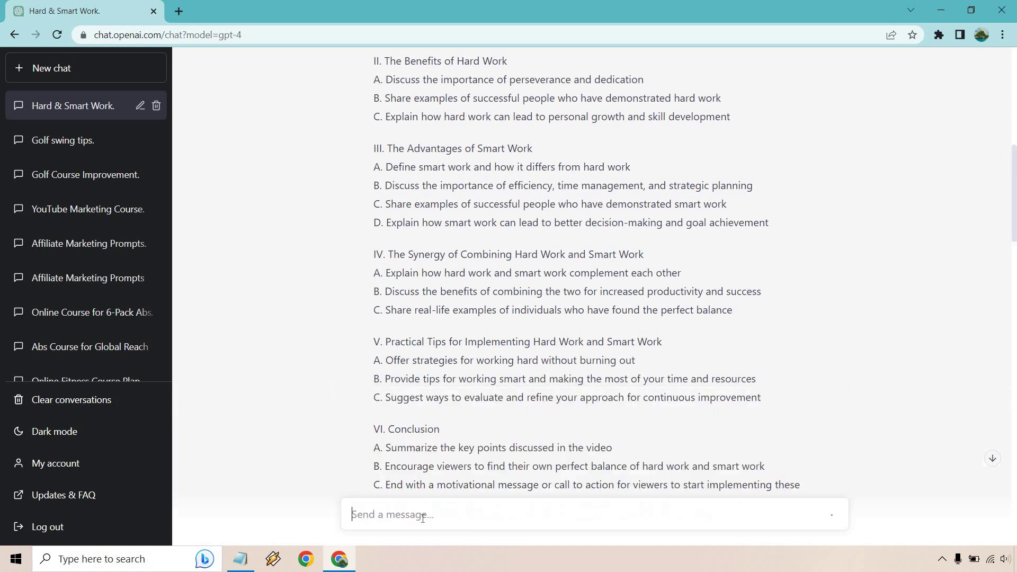
Read through the generated synergy script against points A to C, including its real-life examples and closing paragraph
{"action": "scroll", "coordinate": [883, 286], "scroll_direction": "down", "scroll_amount": 10}
{"action": "scroll", "coordinate": [883, 286], "scroll_direction": "down", "scroll_amount": 10}
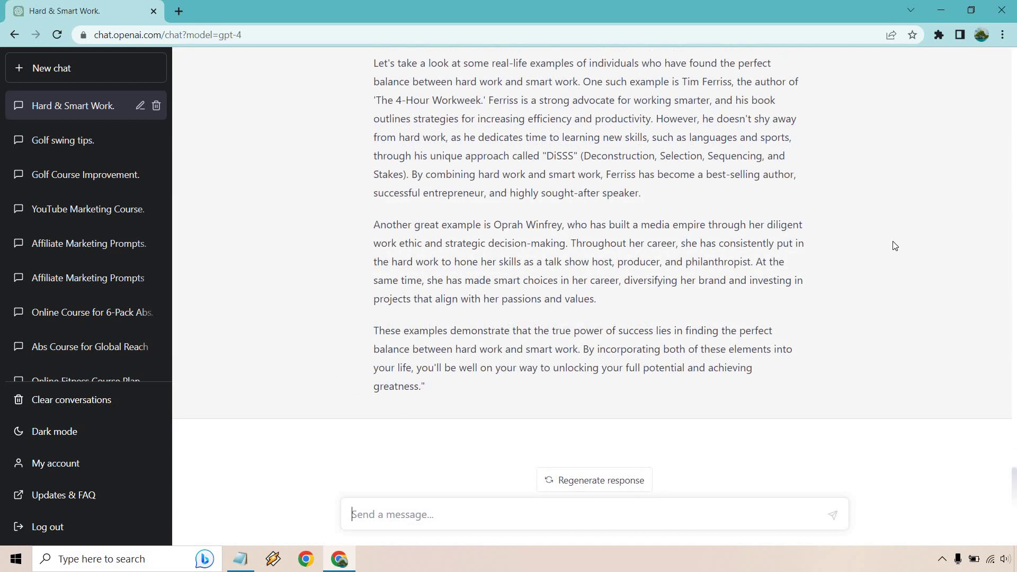
{"action": "scroll", "coordinate": [894, 245], "scroll_direction": "up", "scroll_amount": 6}
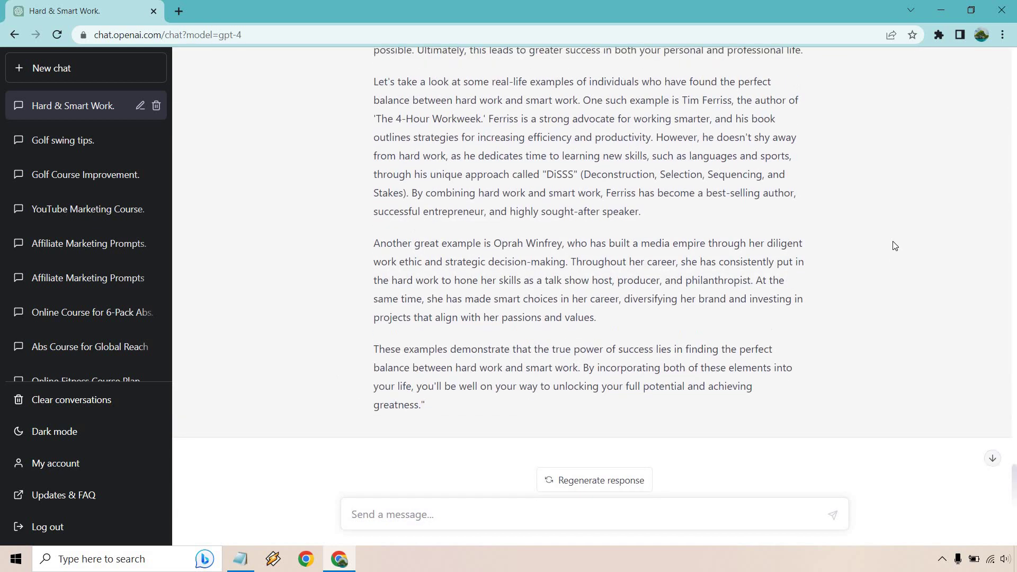
{"action": "scroll", "coordinate": [893, 244], "scroll_direction": "up", "scroll_amount": 2}
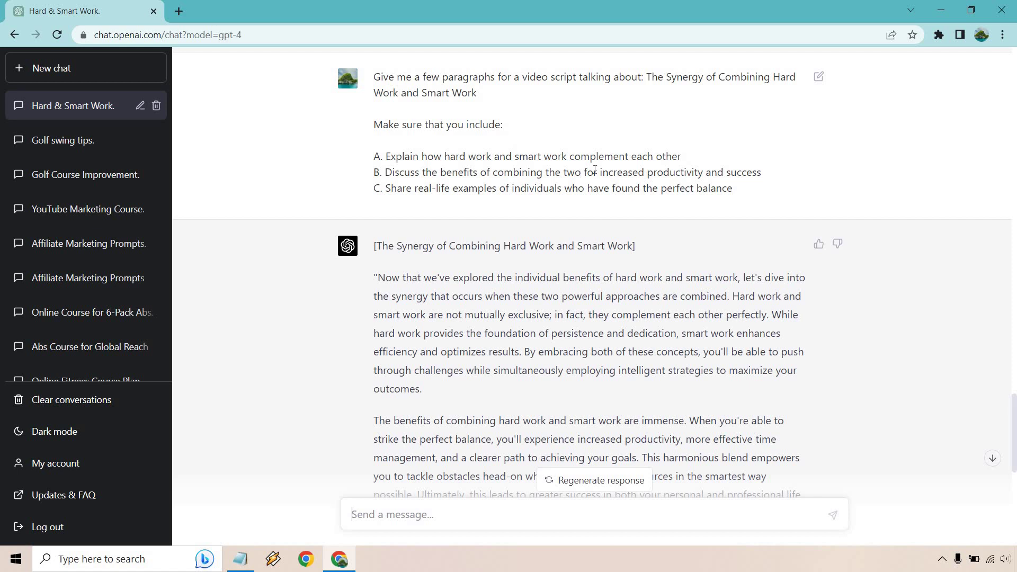
{"action": "scroll", "coordinate": [594, 169], "scroll_direction": "down", "scroll_amount": 1}
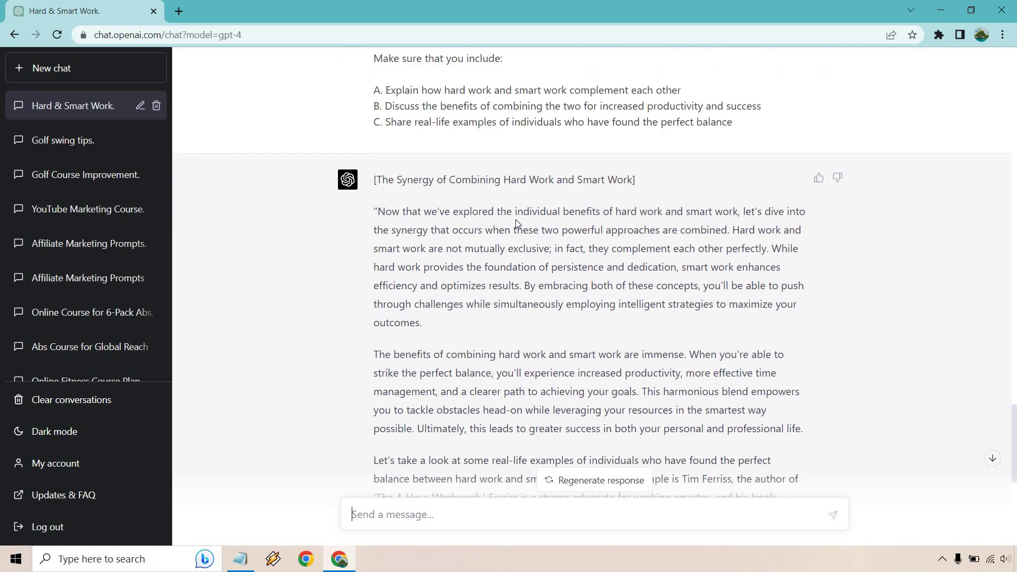
{"action": "scroll", "coordinate": [518, 223], "scroll_direction": "down", "scroll_amount": 1}
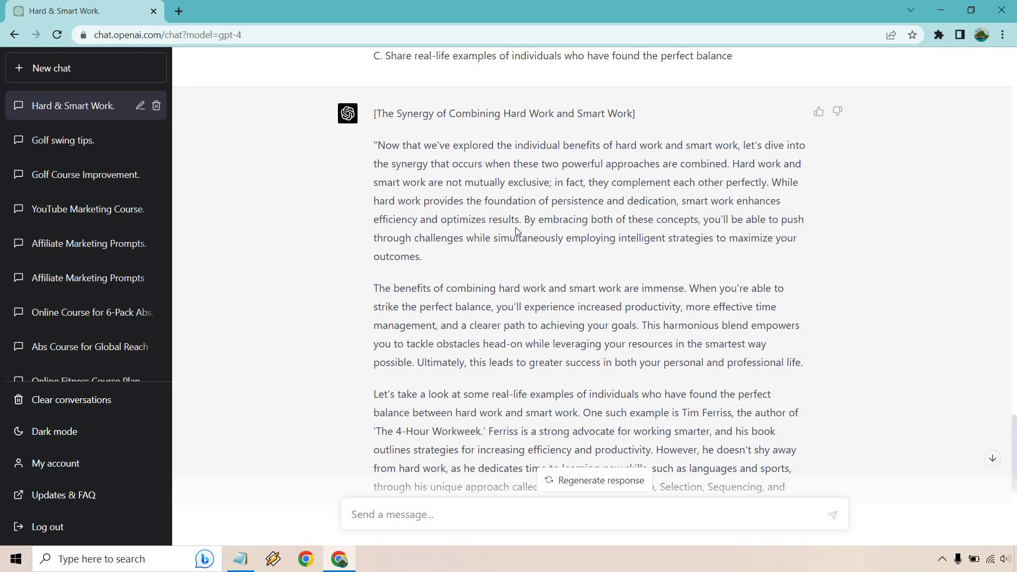
{"action": "scroll", "coordinate": [516, 228], "scroll_direction": "down", "scroll_amount": 1}
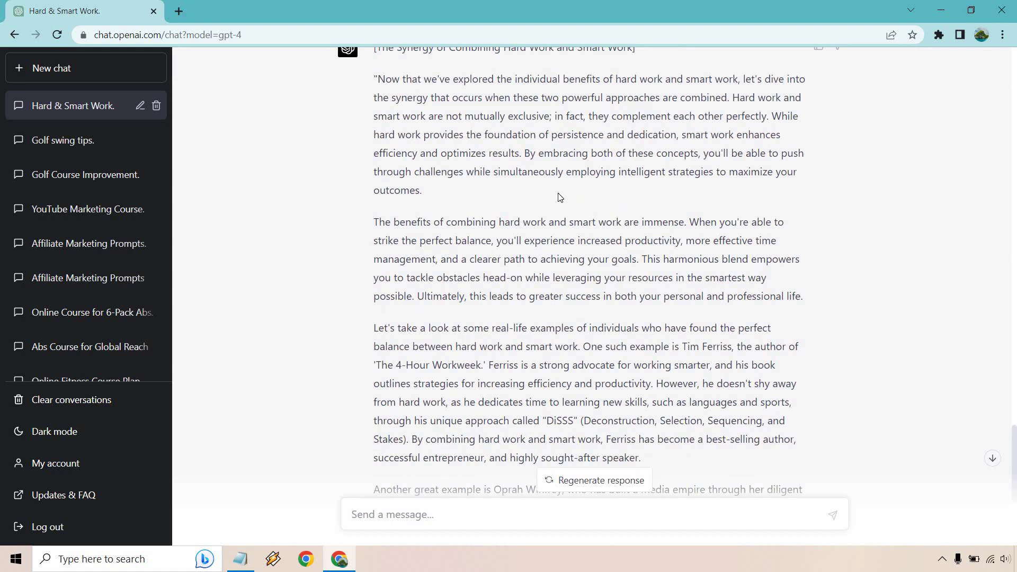
{"action": "scroll", "coordinate": [557, 197], "scroll_direction": "down", "scroll_amount": 1}
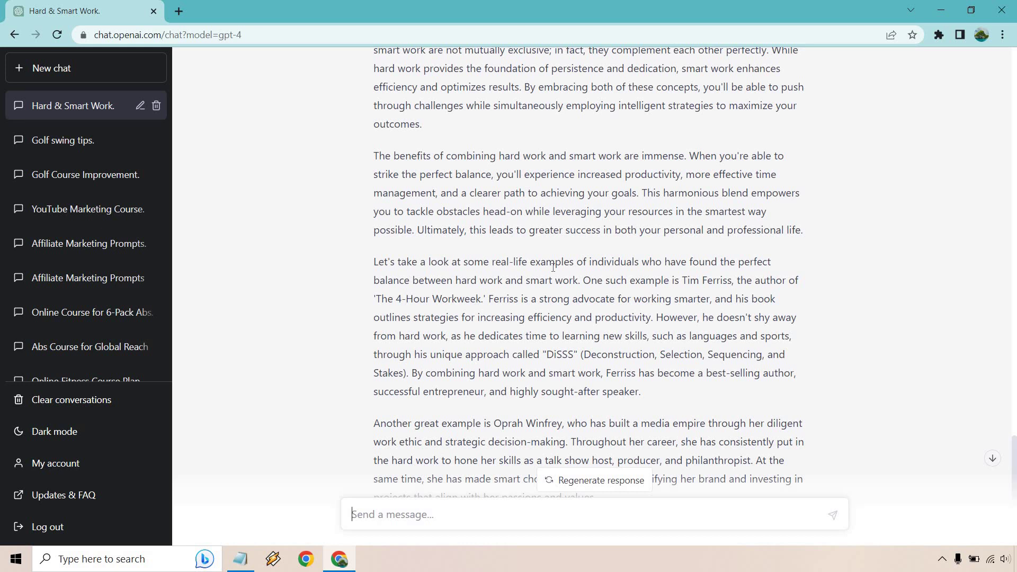
{"action": "scroll", "coordinate": [553, 266], "scroll_direction": "down", "scroll_amount": 3}
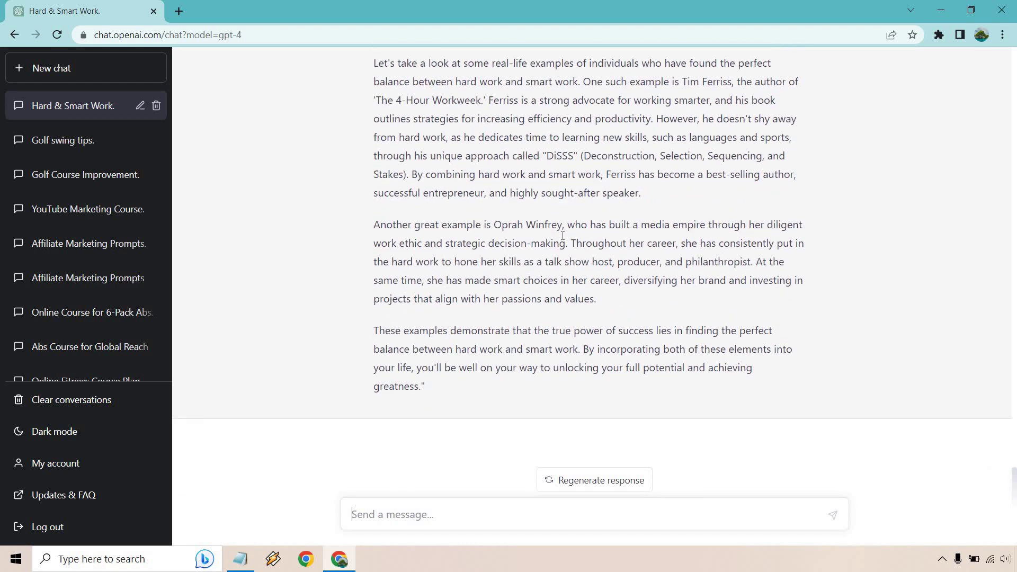
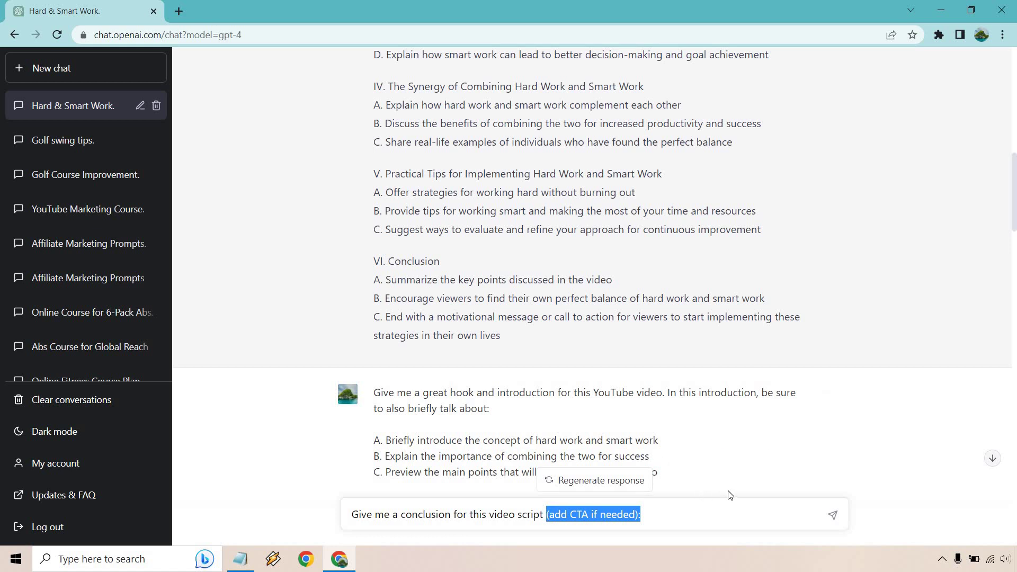
Reword the prompt to "Give me a conclusion for this video script." and add "Make sure that you include:" below it, separated by blank lines
{"action": "key", "text": "BackSpace"}
{"action": "type", "text": "."}
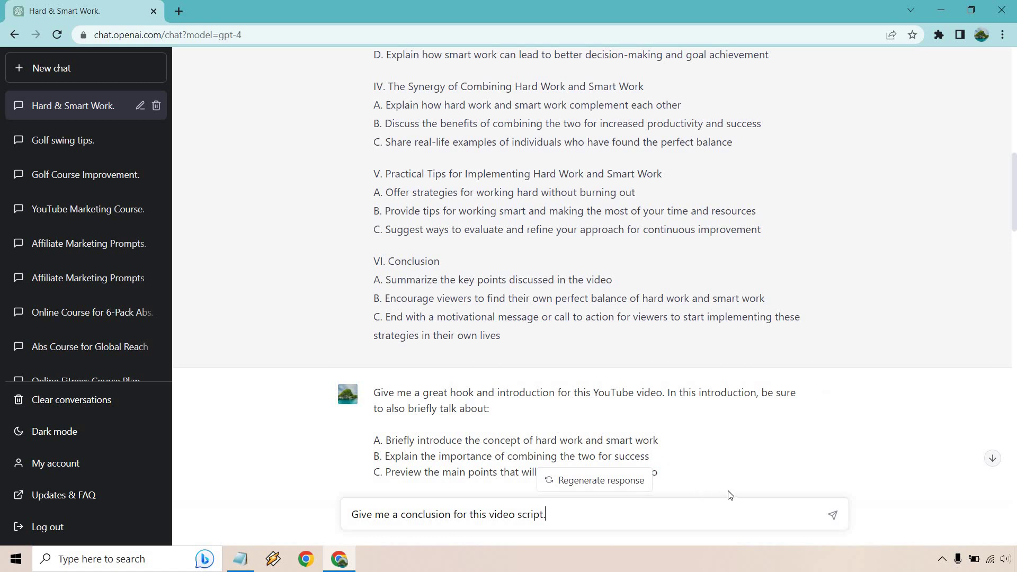
{"action": "key", "text": "shift+Return"}
{"action": "key", "text": "shift+Return"}
{"action": "type", "text": "Make "}
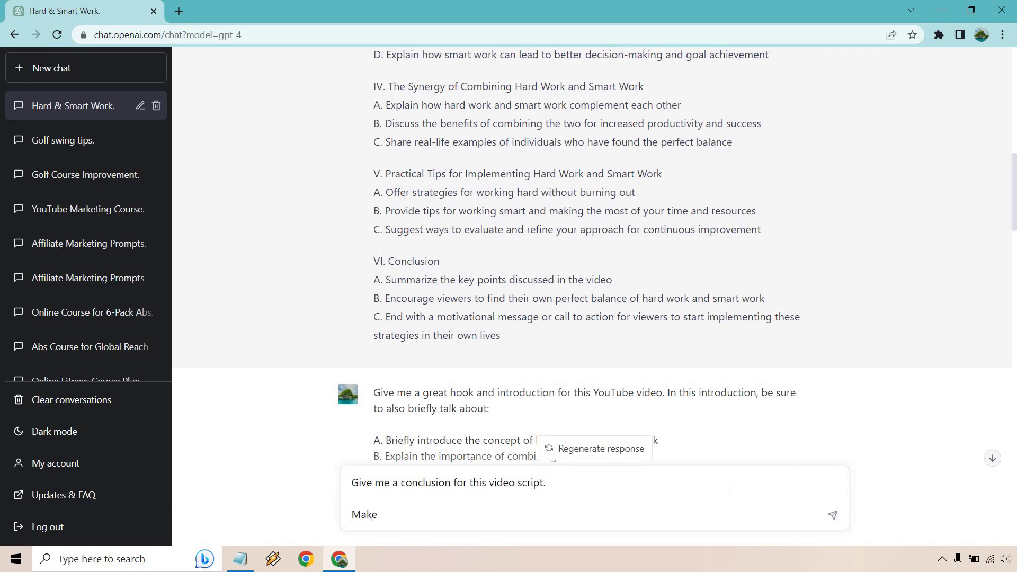
{"action": "type", "text": "sure that you include:"}
{"action": "key", "text": "shift+Return"}
{"action": "key", "text": "shift+Return"}
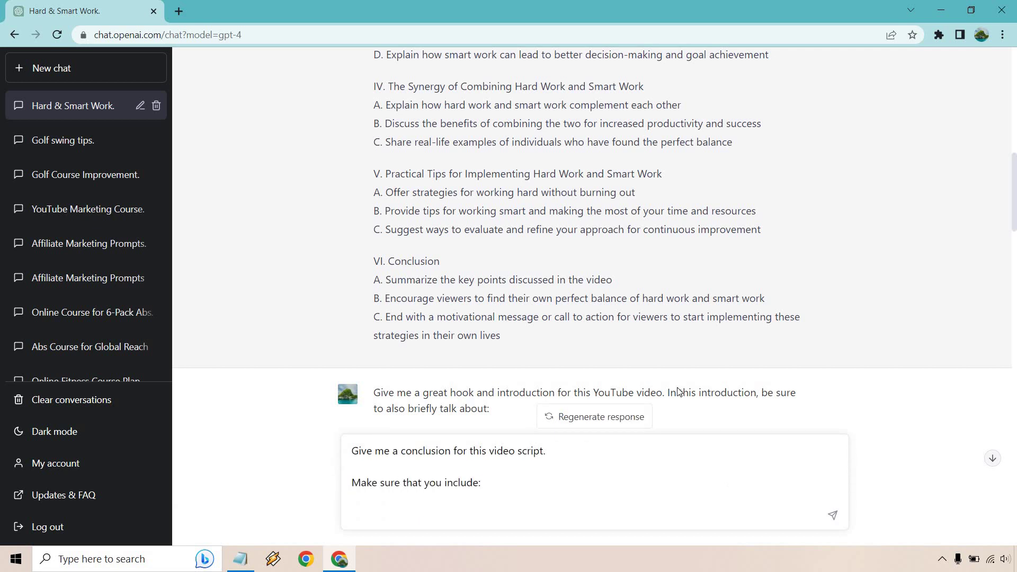
Copy points A to C of the outline's Conclusion section into the prompt below "Make sure that you include:"
{"action": "left_click_drag", "start_coordinate": [501, 338], "coordinate": [374, 280]}
{"action": "key", "text": "ctrl+c"}
{"action": "left_click", "coordinate": [570, 515]}
{"action": "key", "text": "ctrl+v"}
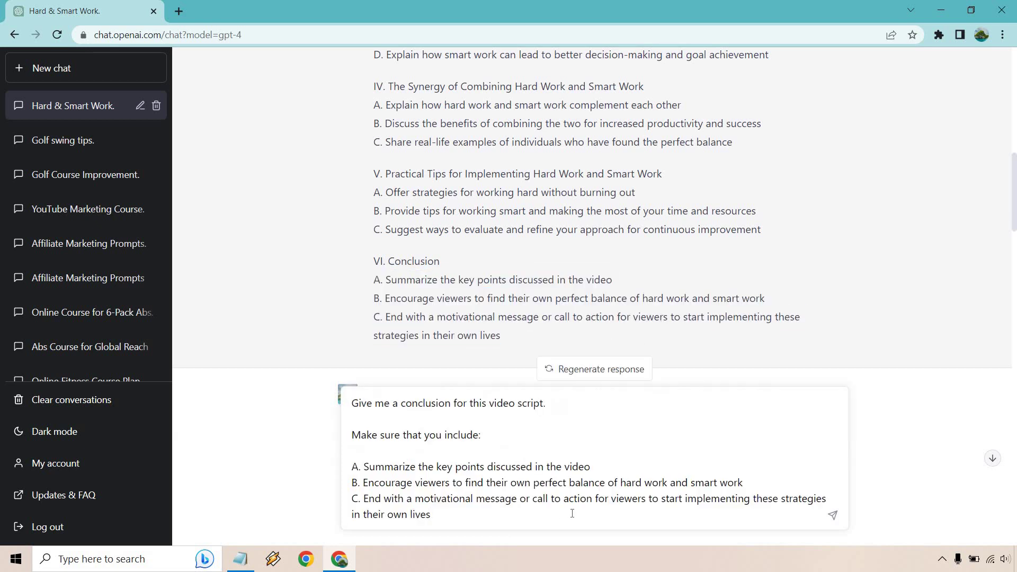
Add "Lastly, add a call to action where viewers can subscribe for my productivity newsletter." as a separate closing paragraph and send the prompt
{"action": "key", "text": "shift+Return"}
{"action": "key", "text": "shift+Return"}
{"action": "type", "text": "Lastly, add a call to action where viewers can subscribe for my productivity newsletter."}
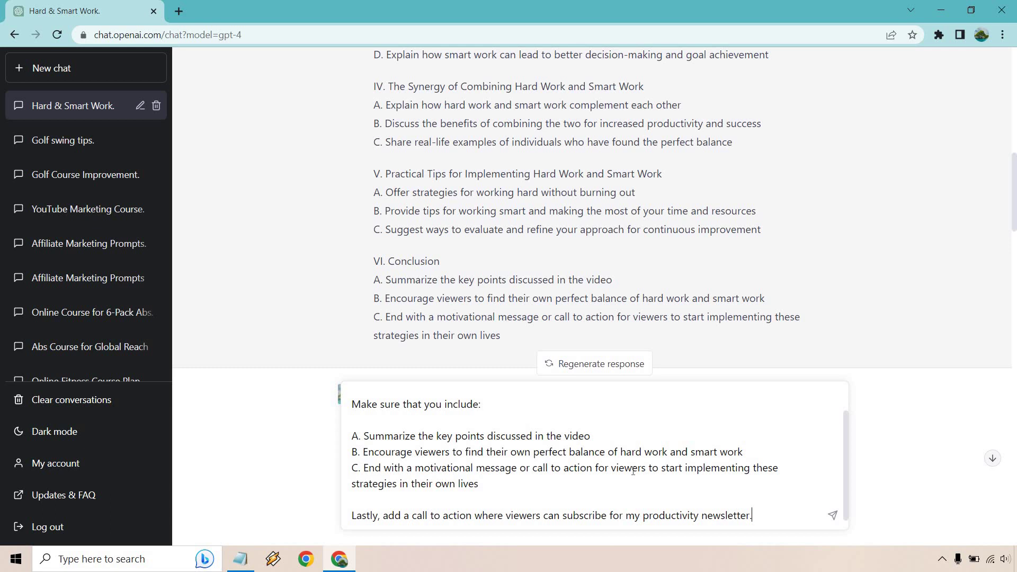
{"action": "scroll", "coordinate": [633, 471], "scroll_direction": "up", "scroll_amount": 1}
{"action": "type", "text": "Lastly, add a call to action where viewers can subscribe for my productivity newsletter."}
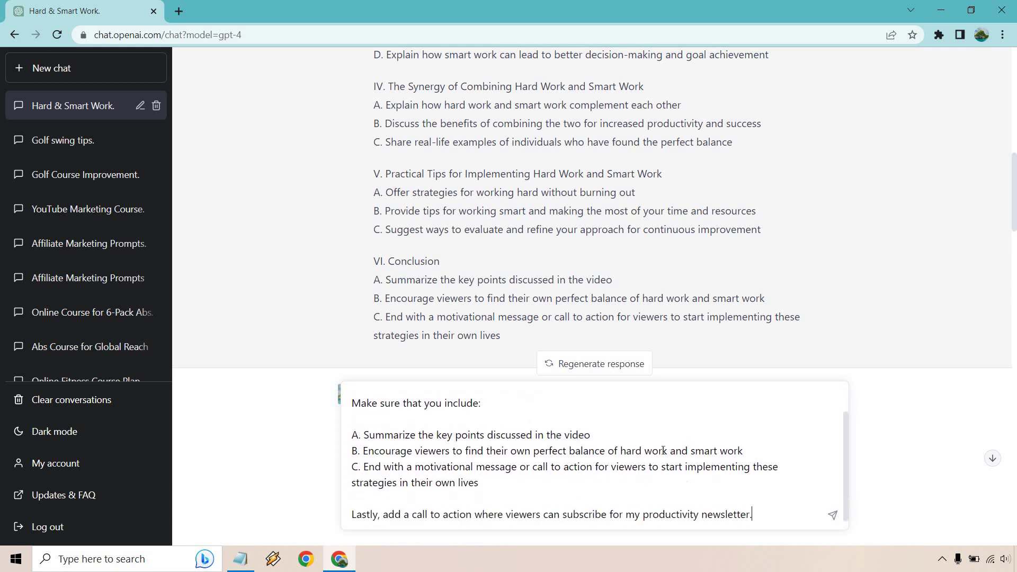
{"action": "scroll", "coordinate": [774, 318], "scroll_direction": "down", "scroll_amount": 5}
{"action": "key", "text": "Return"}
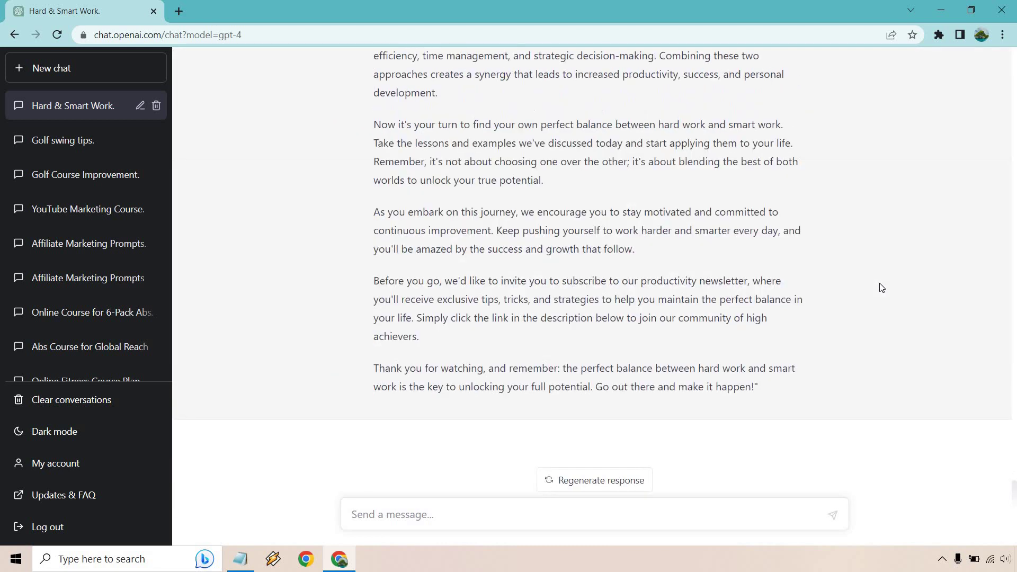
Read through the generated conclusion, including its newsletter call to action, and return to the title ideas at the start of the conversation
{"action": "scroll", "coordinate": [881, 287], "scroll_direction": "up", "scroll_amount": 1}
{"action": "scroll", "coordinate": [881, 287], "scroll_direction": "up", "scroll_amount": 2}
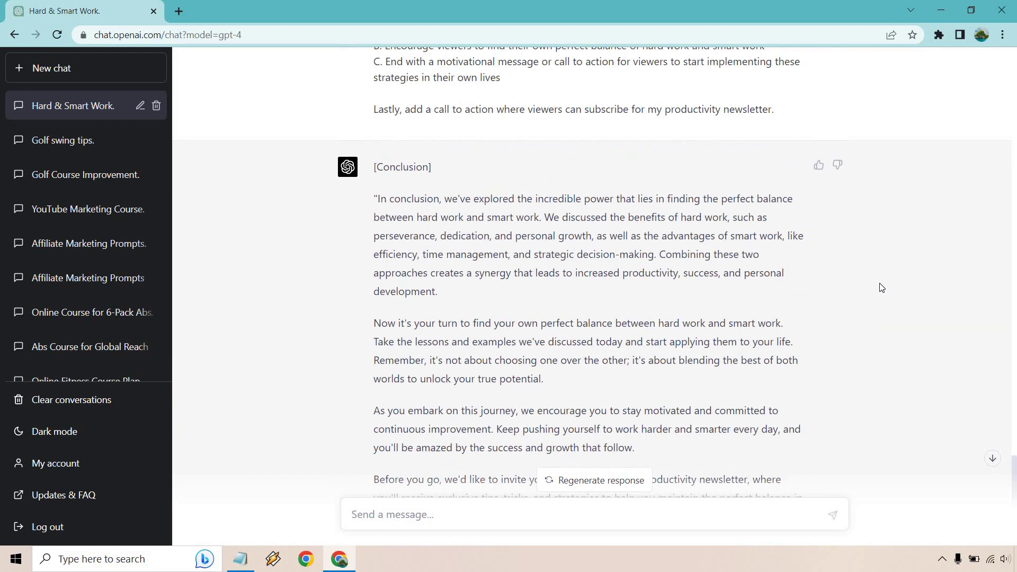
{"action": "scroll", "coordinate": [881, 287], "scroll_direction": "down", "scroll_amount": 1}
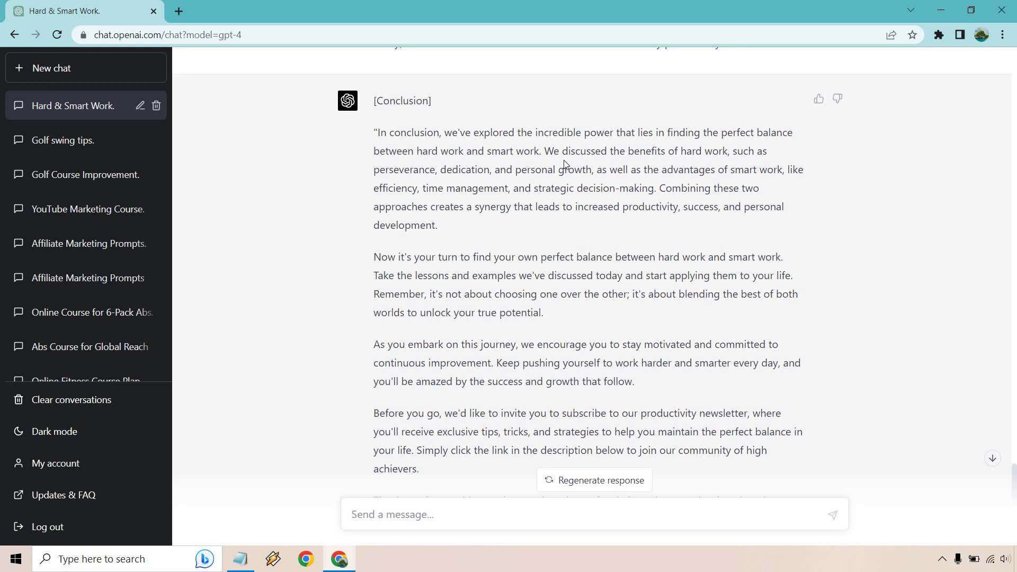
{"action": "scroll", "coordinate": [541, 219], "scroll_direction": "down", "scroll_amount": 1}
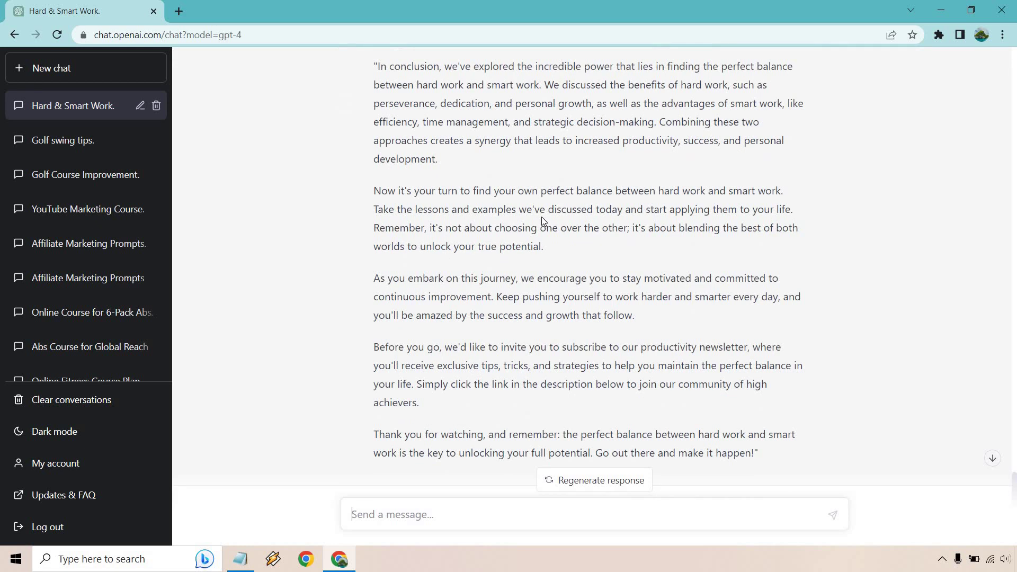
{"action": "scroll", "coordinate": [541, 218], "scroll_direction": "down", "scroll_amount": 1}
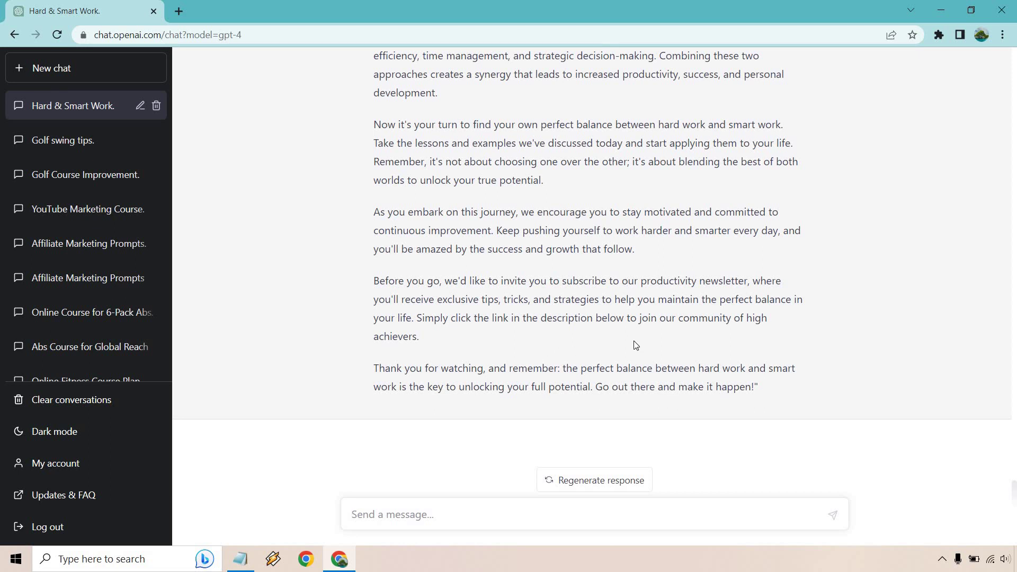
{"action": "scroll", "coordinate": [906, 381], "scroll_direction": "up", "scroll_amount": 1}
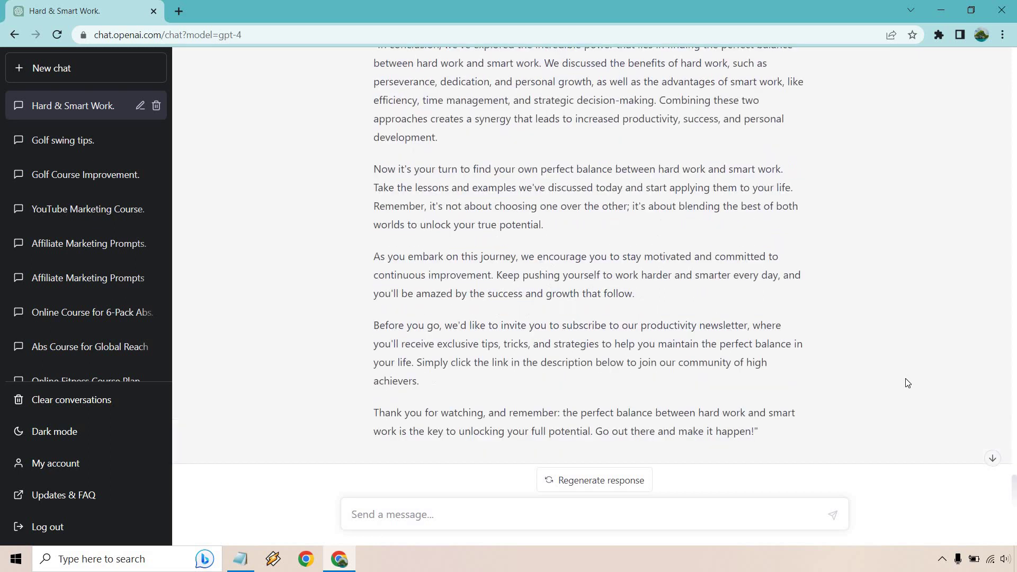
{"action": "scroll", "coordinate": [906, 382], "scroll_direction": "up", "scroll_amount": 15}
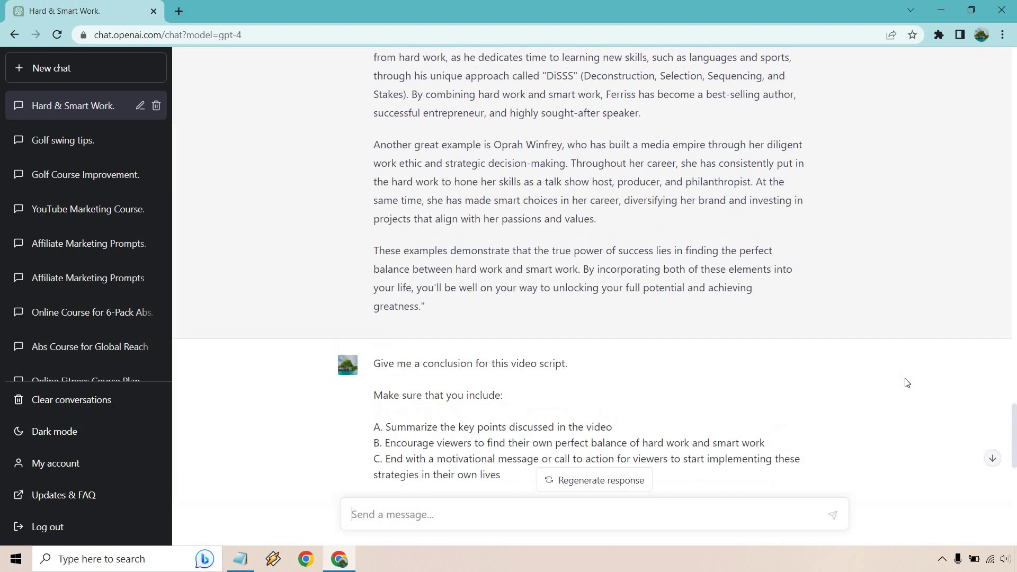
{"action": "scroll", "coordinate": [906, 382], "scroll_direction": "up", "scroll_amount": 15}
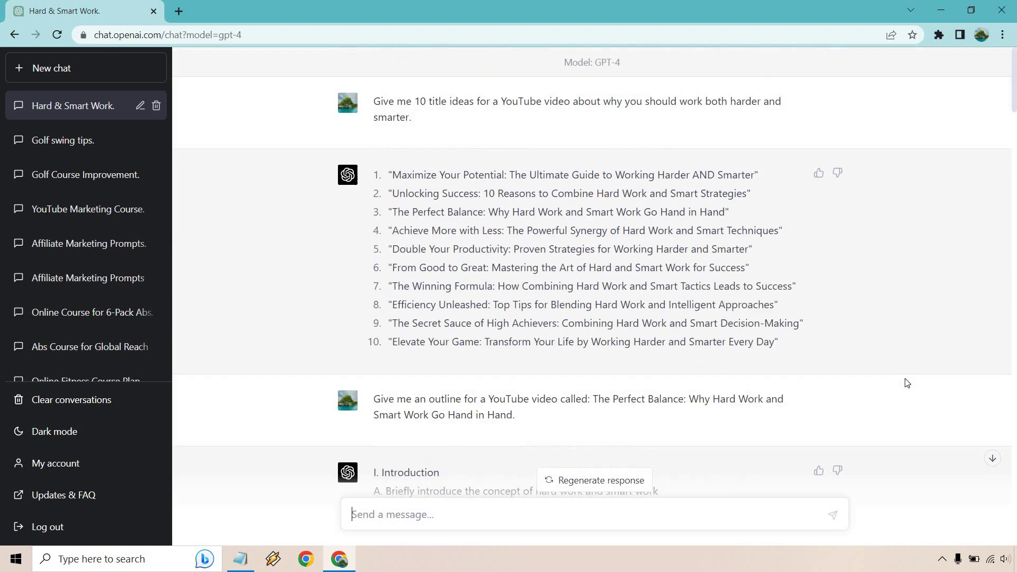
Switch to the Notepad prompt list and replace "why you should work both harder and smarter" in the title ideas prompt with "X"
{"action": "left_click", "coordinate": [239, 561]}
{"action": "left_click", "coordinate": [699, 184]}
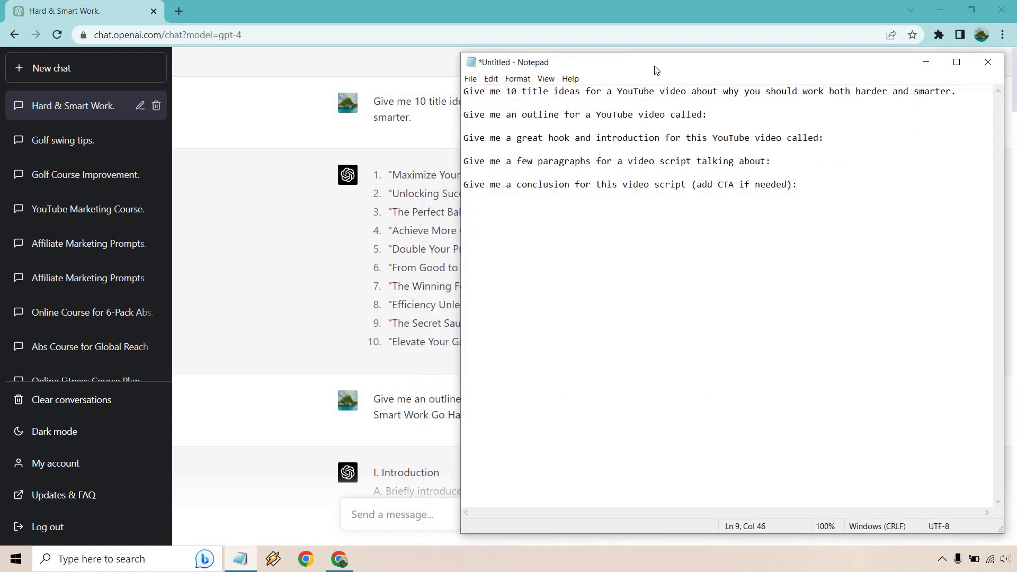
{"action": "left_click_drag", "start_coordinate": [628, 67], "coordinate": [488, 62]}
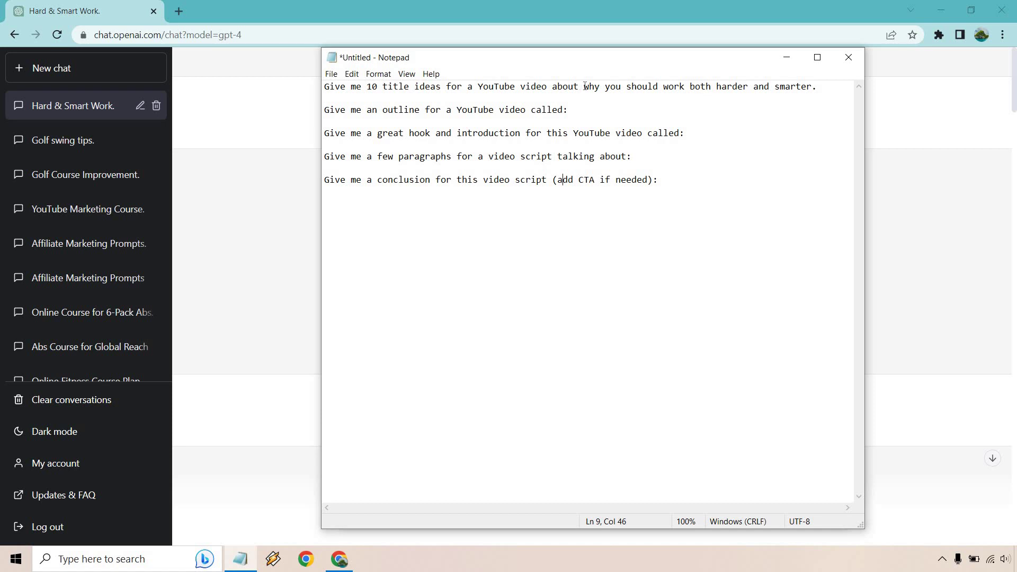
{"action": "left_click_drag", "start_coordinate": [583, 86], "coordinate": [813, 85]}
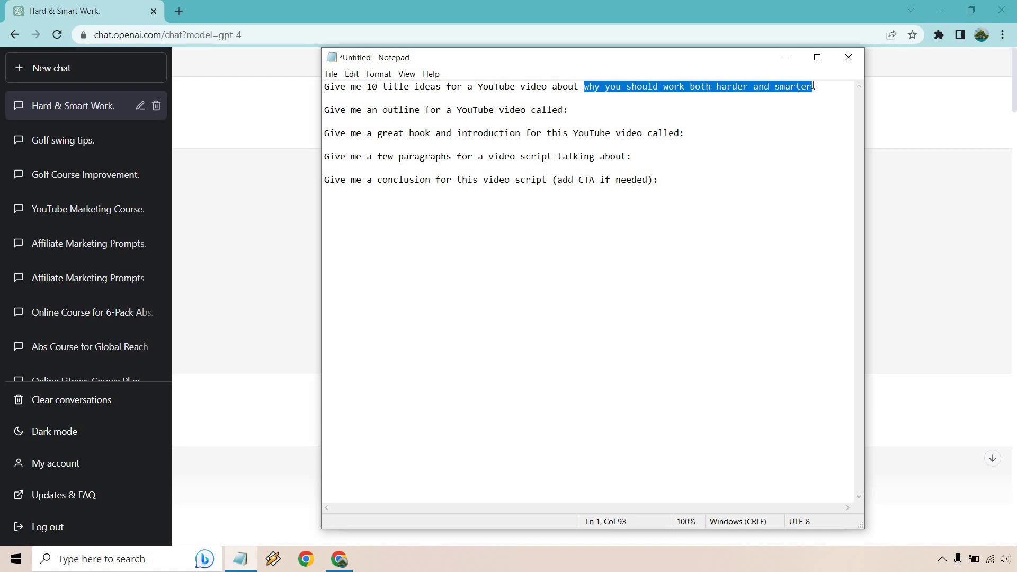
{"action": "type", "text": "X"}
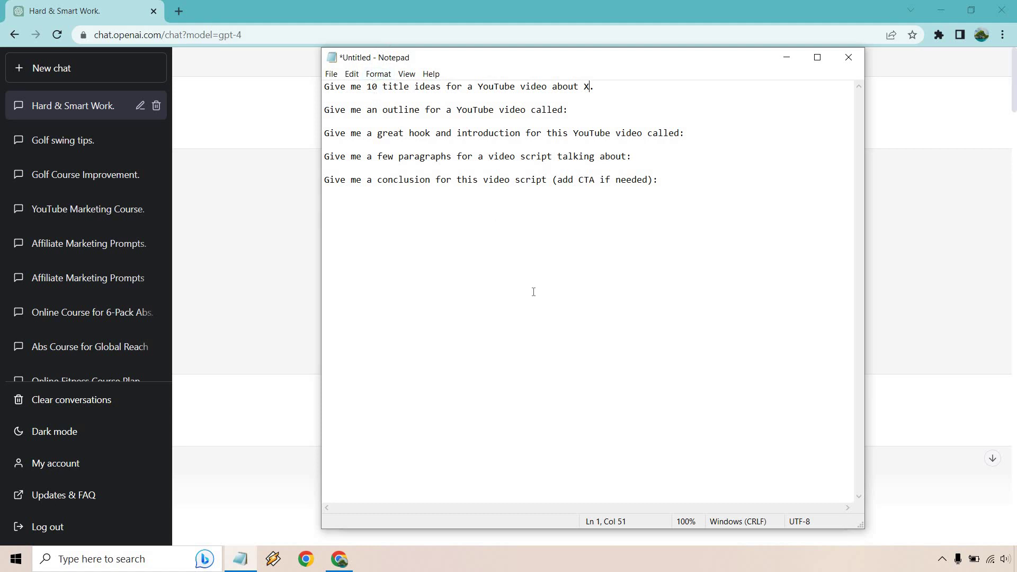
Review the prompt templates for the outline, the hook and introduction, and the script paragraphs
{"action": "left_click_drag", "start_coordinate": [577, 107], "coordinate": [298, 104]}
{"action": "left_click", "coordinate": [588, 111]}
{"action": "left_click_drag", "start_coordinate": [710, 131], "coordinate": [574, 131]}
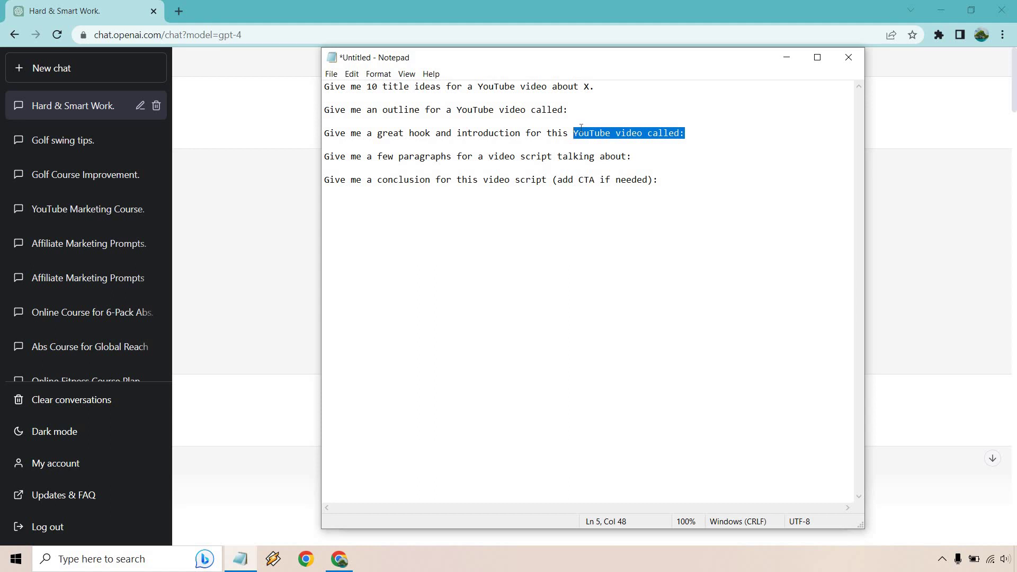
{"action": "left_click", "coordinate": [648, 157]}
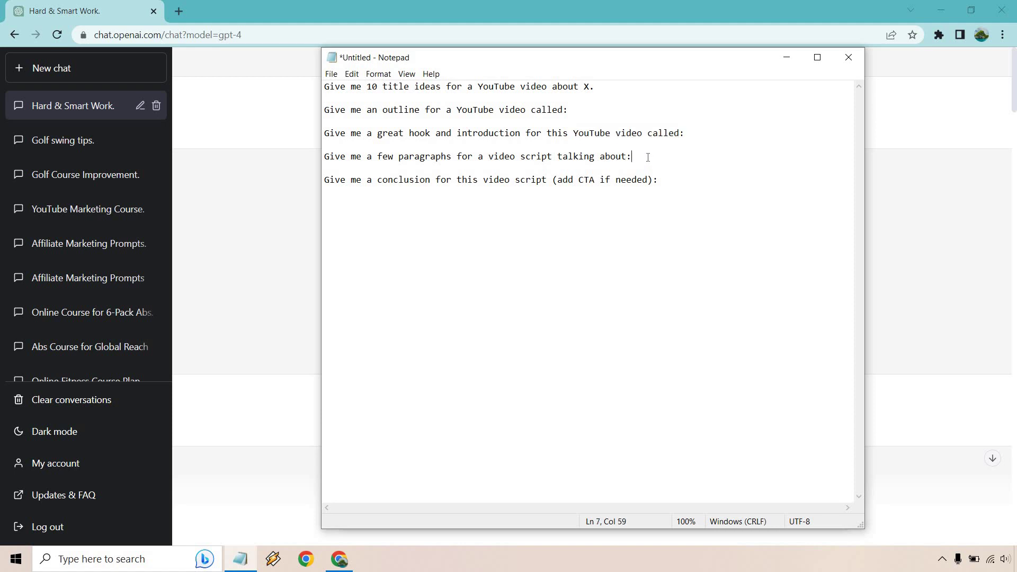